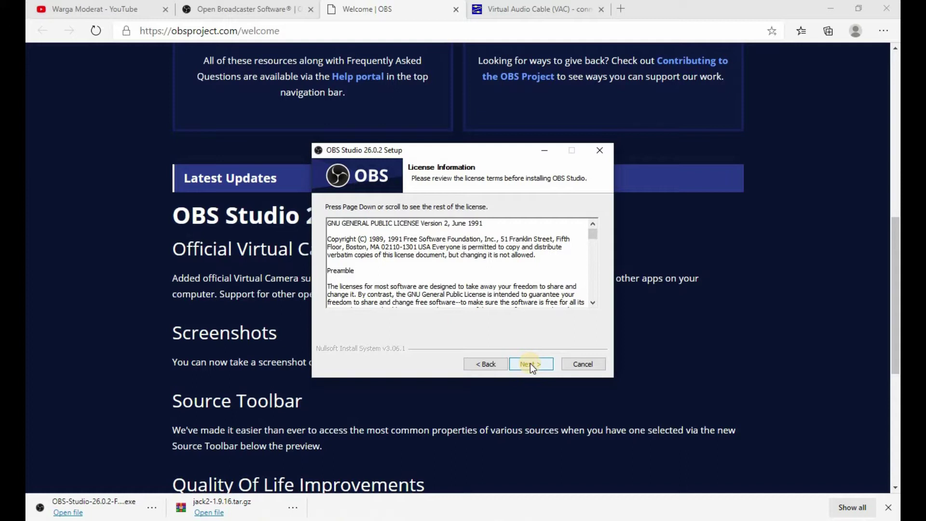
# Step: Complete the OBS Studio 26.0.2 installation past its license terms, launch it and get through the auto-configuration wizard
pyautogui.moveTo(477, 150); pyautogui.dragTo(473, 124)
pyautogui.click(829, 8)
pyautogui.click(534, 336)
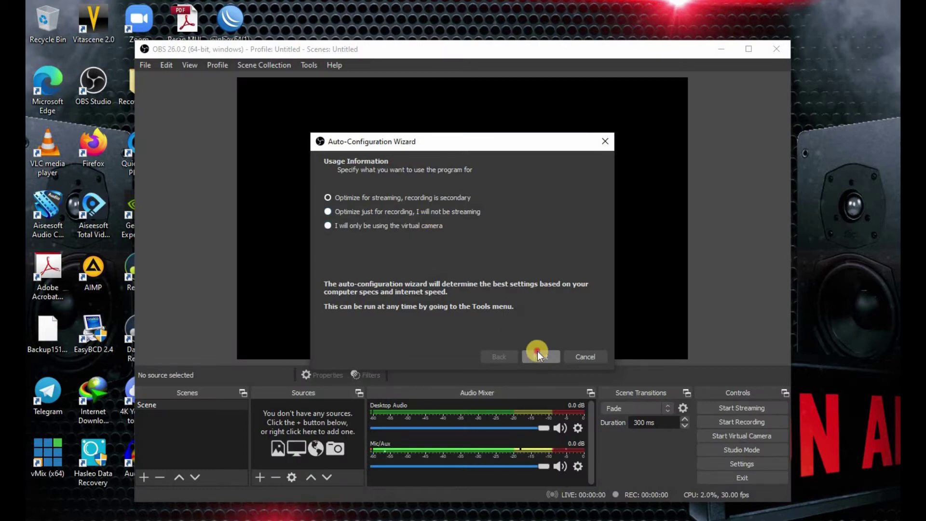
pyautogui.click(537, 351)
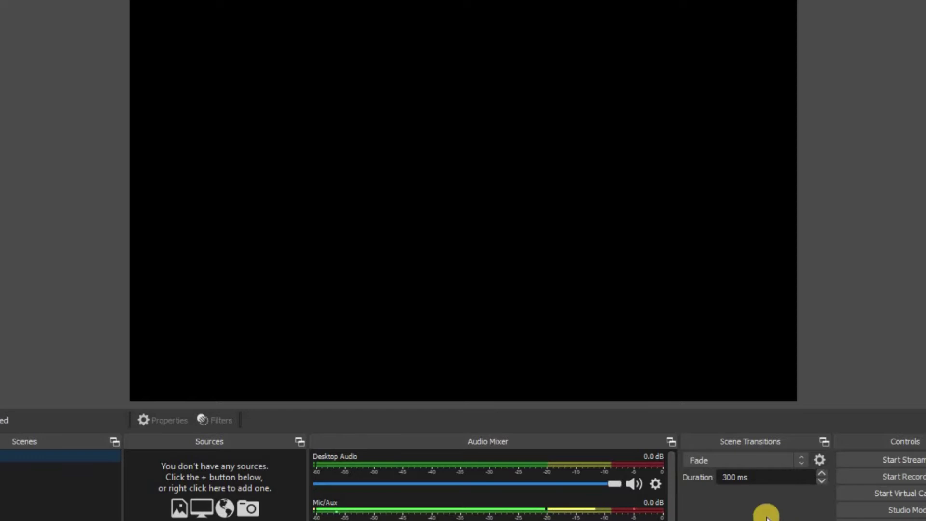
# Step: Check the device choices for desktop and Mic/Auxiliary audio in the OBS audio settings, then cancel without changing them
pyautogui.click(876, 519)
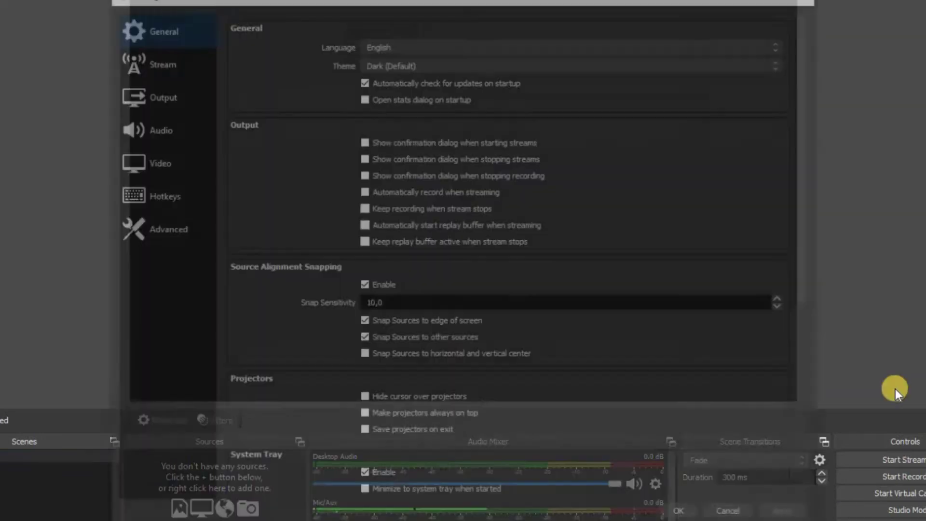
pyautogui.click(152, 129)
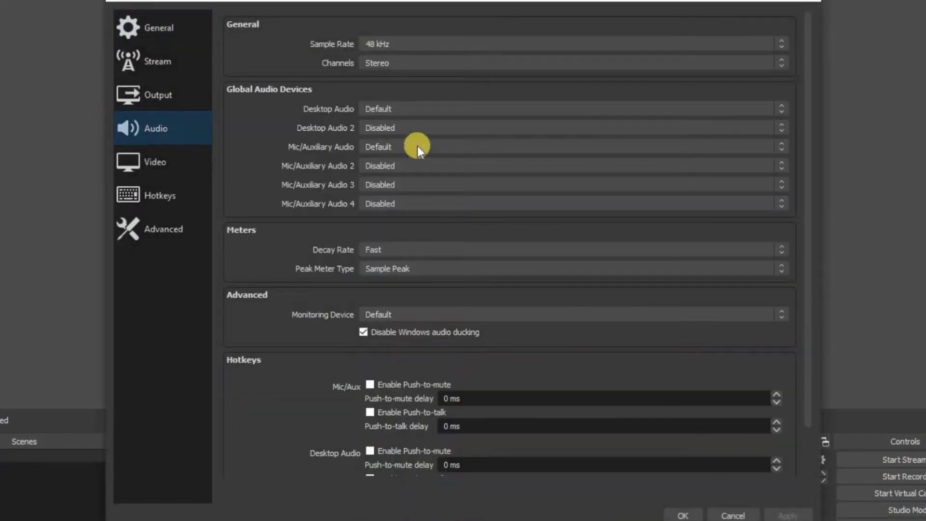
pyautogui.click(410, 124)
pyautogui.click(408, 129)
pyautogui.click(398, 145)
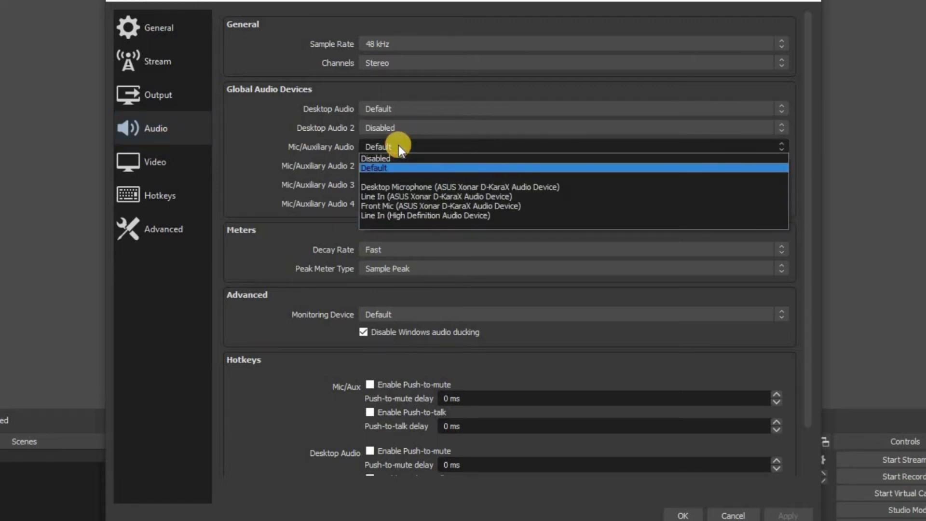
pyautogui.click(726, 504)
pyautogui.click(731, 515)
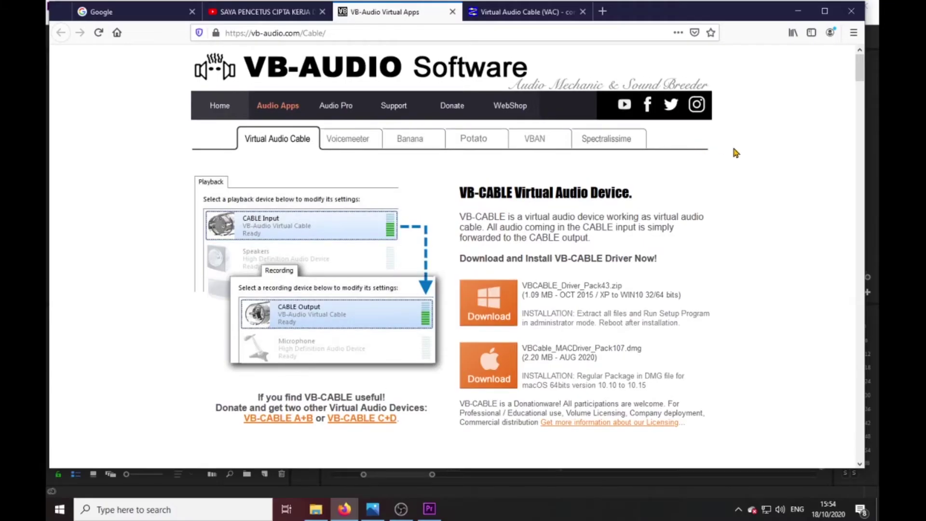
# Step: In Firefox, look over the VB-CABLE download page and open the VB-Cable A+B shop page to see its licence prices
pyautogui.scroll(-5, 733, 151)
pyautogui.scroll(5, 733, 151)
pyautogui.click(334, 31)
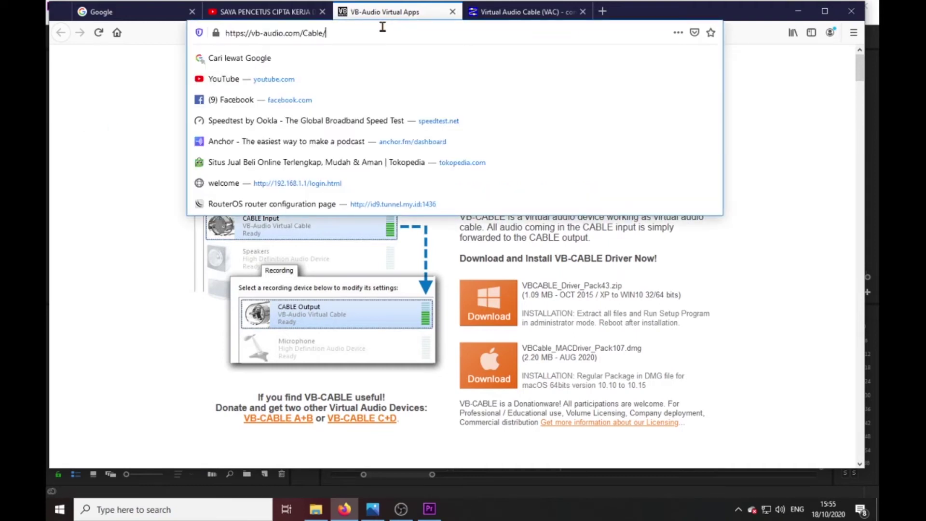
pyautogui.scroll(-5, 167, 191)
pyautogui.click(166, 190)
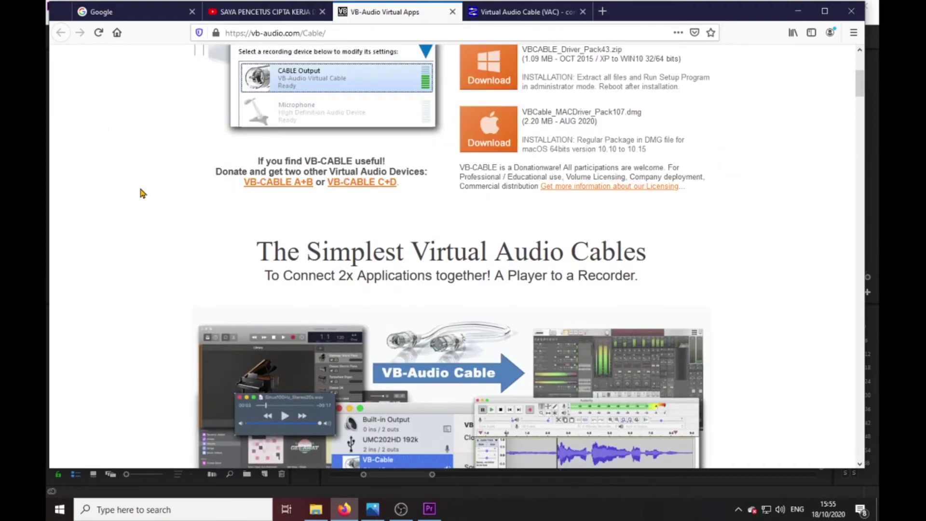
pyautogui.scroll(4, 141, 192)
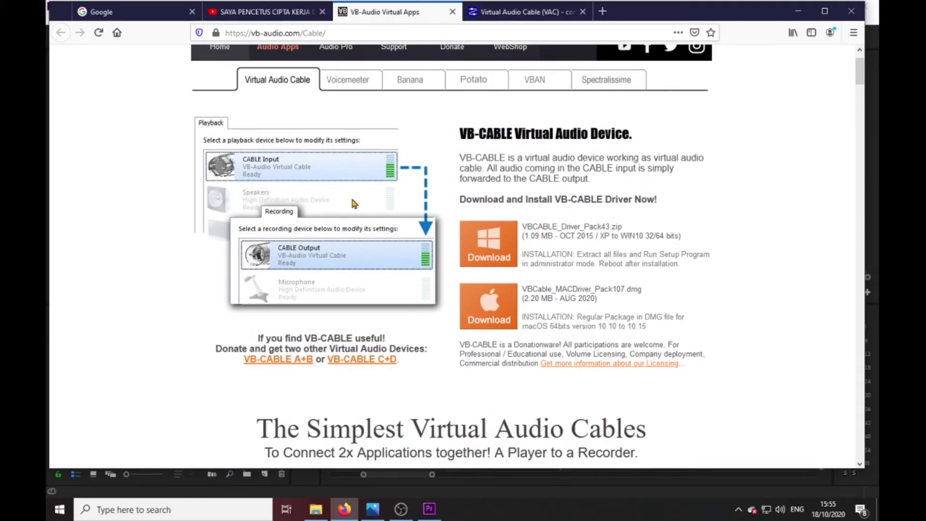
pyautogui.scroll(-3, 249, 258)
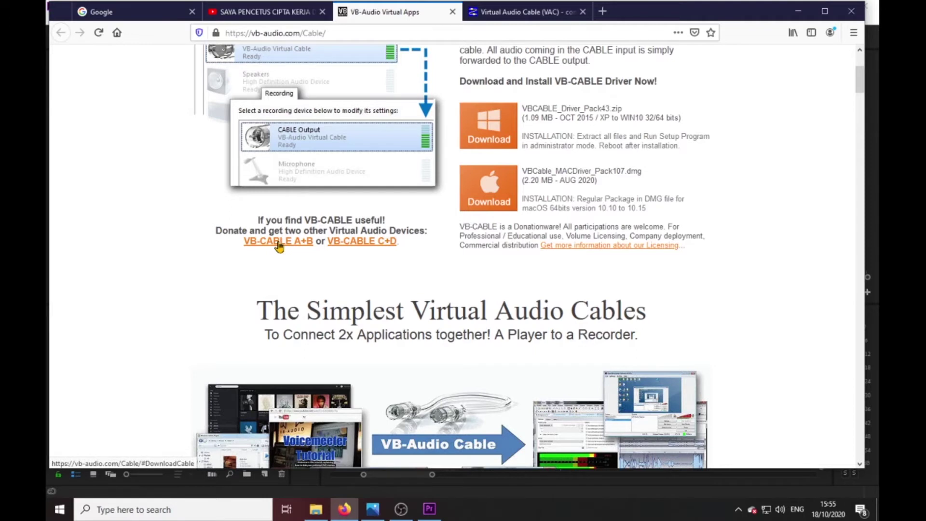
pyautogui.click(279, 244)
pyautogui.click(318, 300)
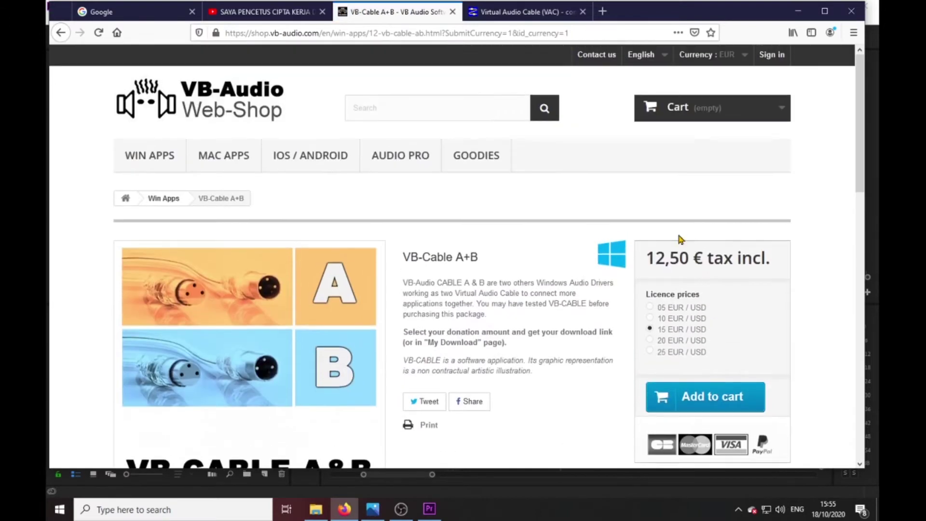
# Step: Look through the Virtual Audio Cable website's description and the licence prices on its purchase page
pyautogui.click(508, 11)
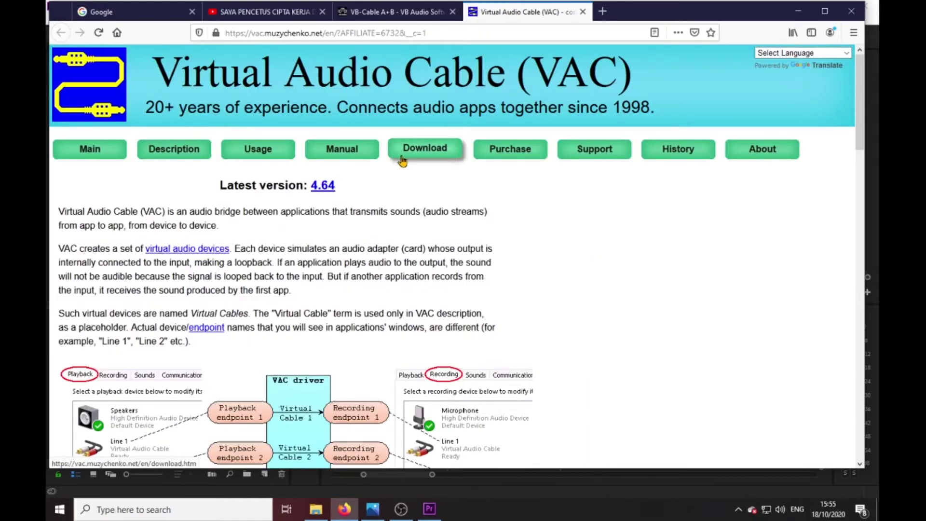
pyautogui.scroll(-4, 403, 161)
pyautogui.scroll(-4, 215, 261)
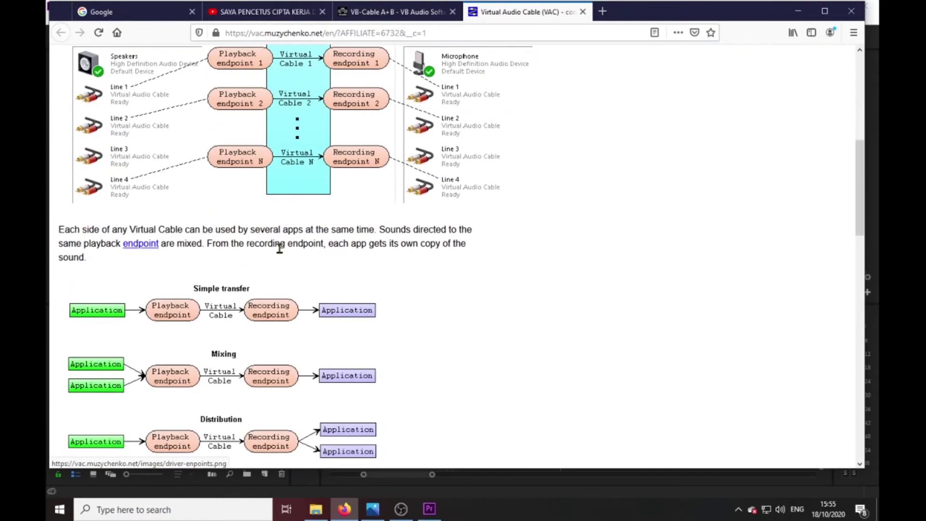
pyautogui.scroll(8, 277, 246)
pyautogui.click(510, 149)
pyautogui.scroll(-3, 208, 186)
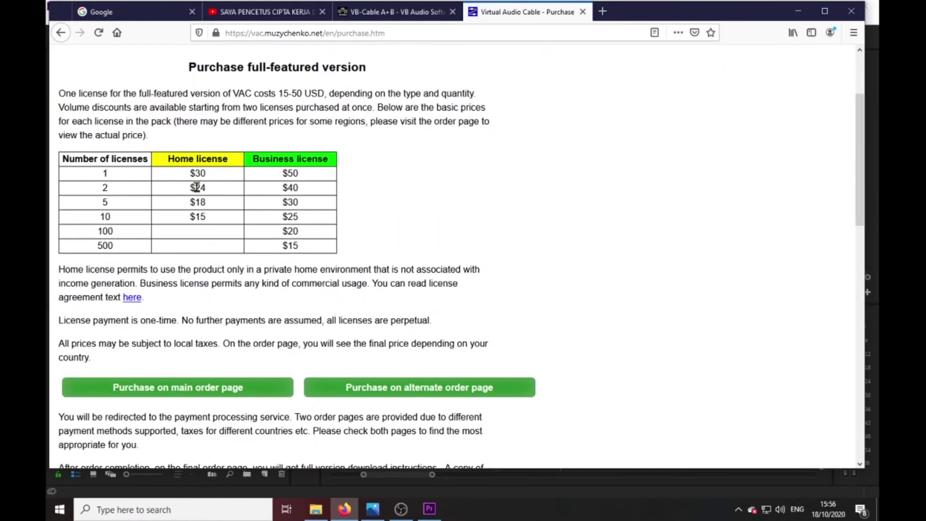
pyautogui.scroll(-13, 208, 212)
pyautogui.scroll(15, 210, 216)
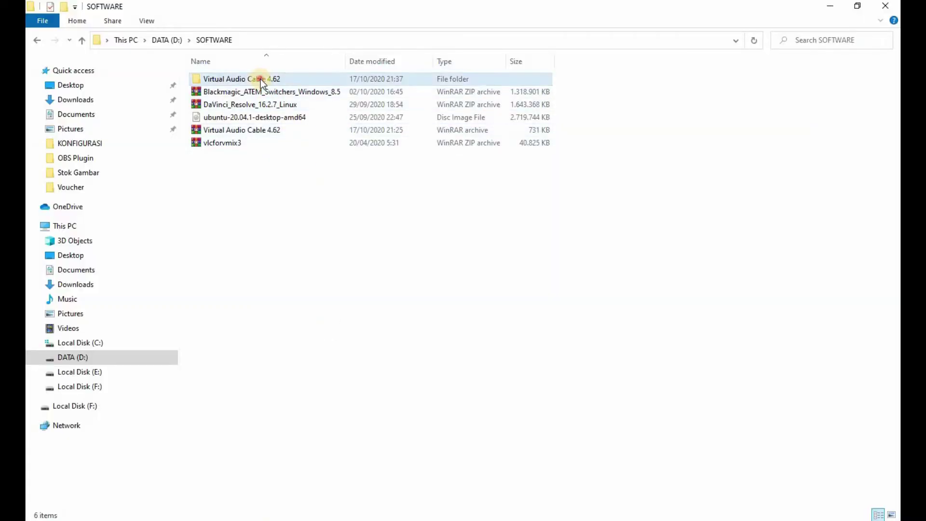
# Step: Install Virtual Audio Cable with setup64 from the Virtual Audio Cable 4.62 folder in File Explorer, accepting the license agreement
pyautogui.click(260, 79)
pyautogui.doubleClick(260, 80)
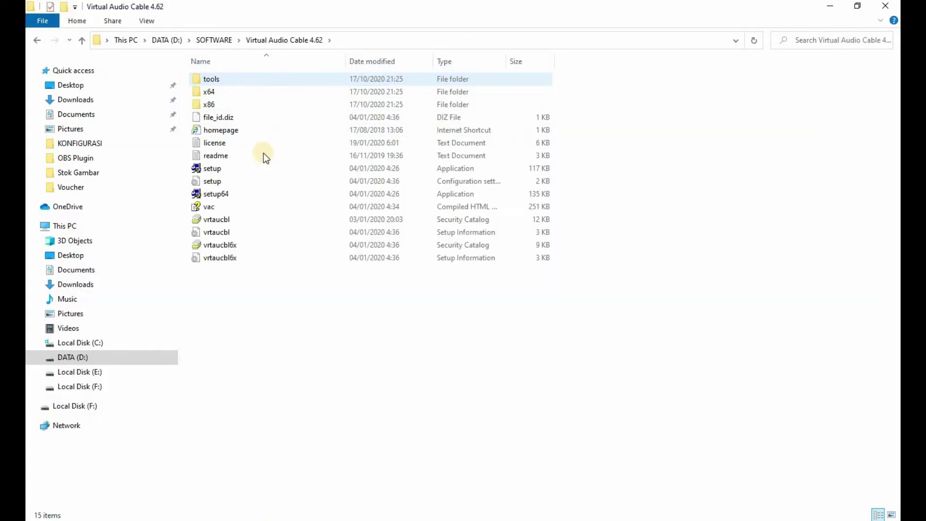
pyautogui.doubleClick(216, 194)
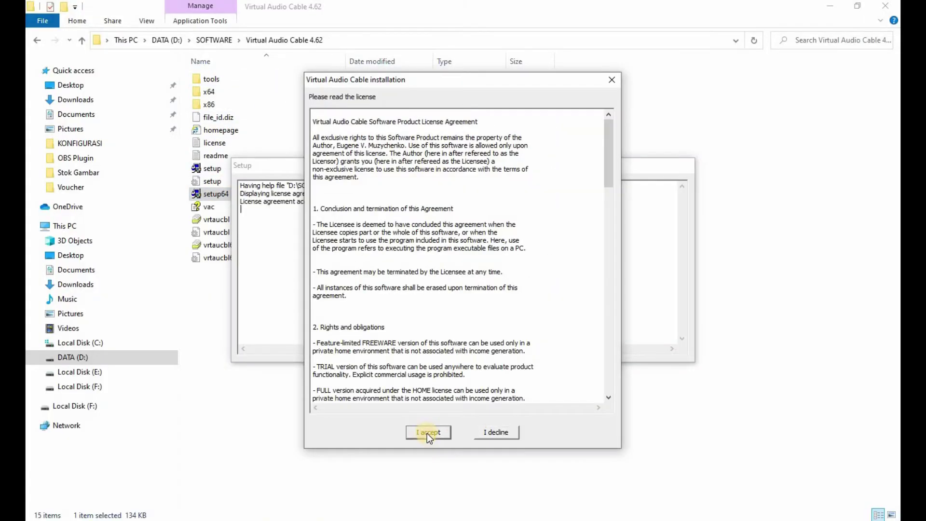
pyautogui.click(426, 433)
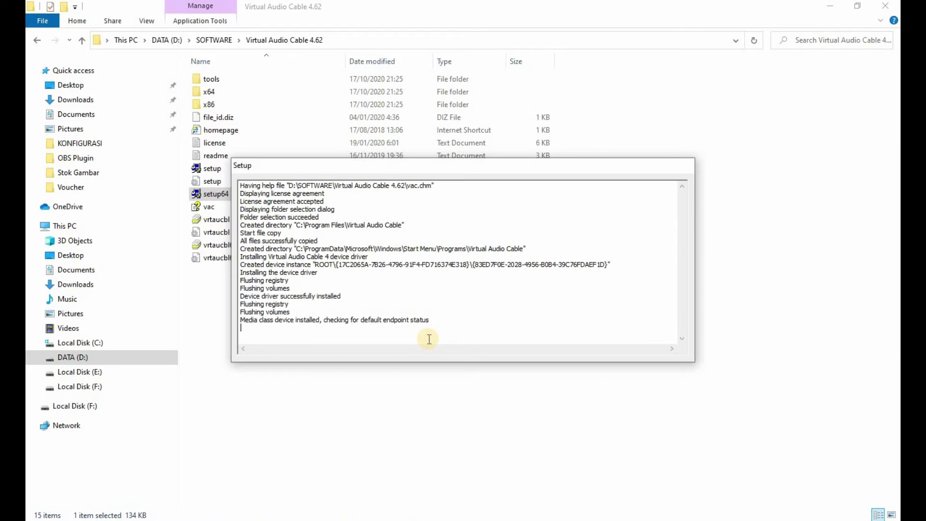
pyautogui.click(504, 308)
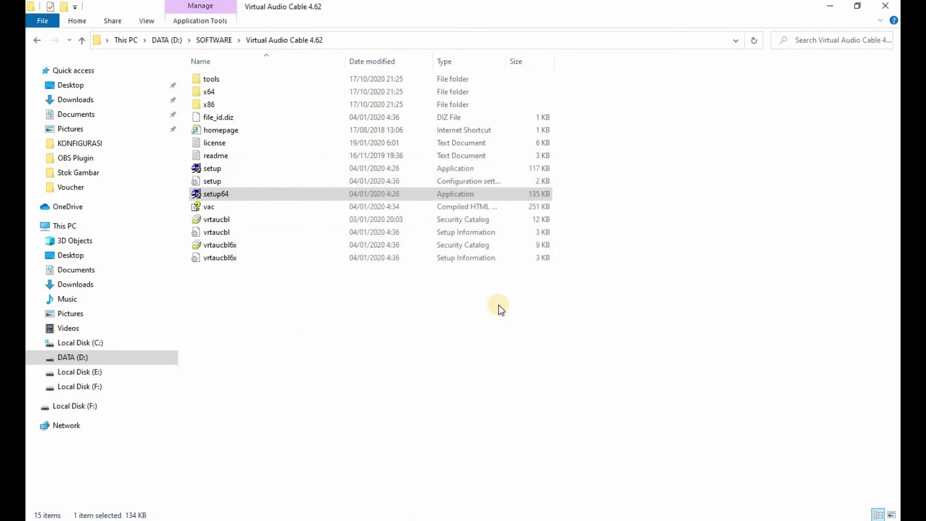
pyautogui.click(832, 3)
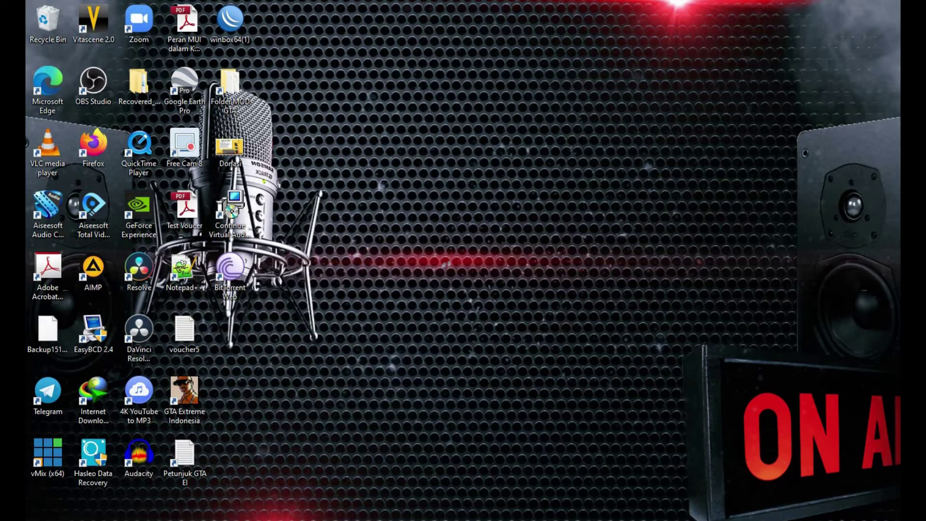
# Step: Open the VAC Control Panel and set the number of cables to 2, agreeing to continue the privileged operation
pyautogui.click(68, 501)
pyautogui.click(649, 480)
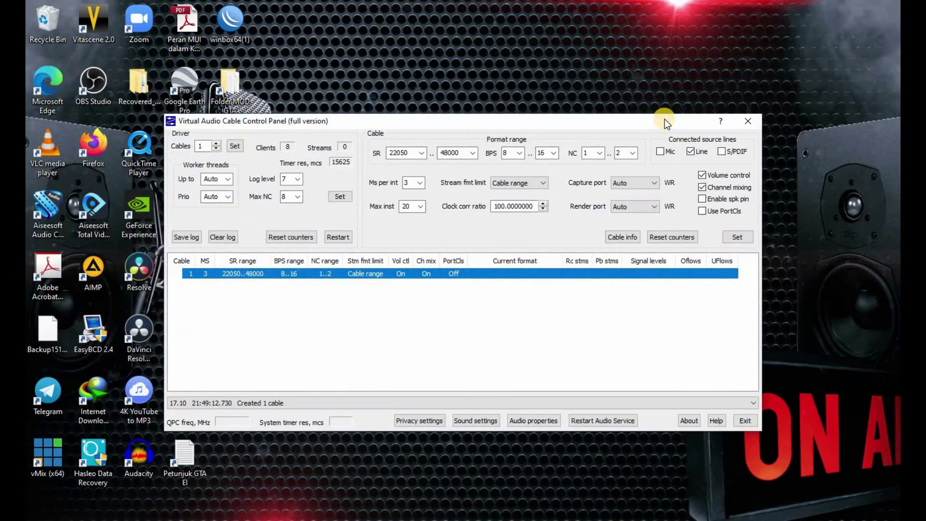
pyautogui.click(217, 143)
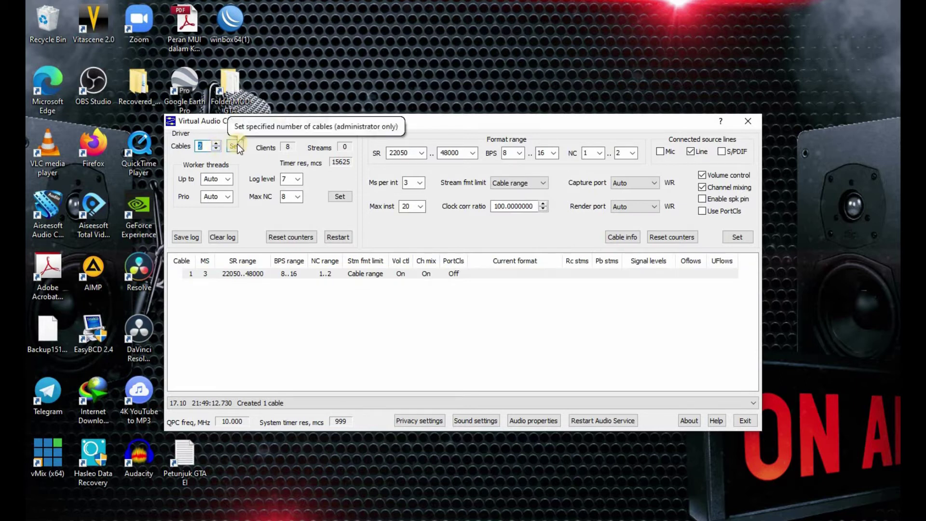
pyautogui.click(235, 275)
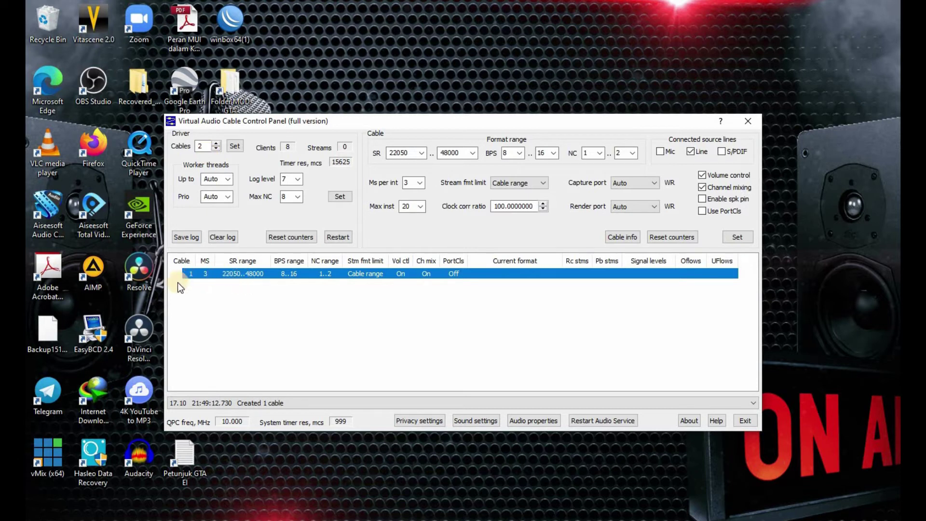
pyautogui.click(234, 146)
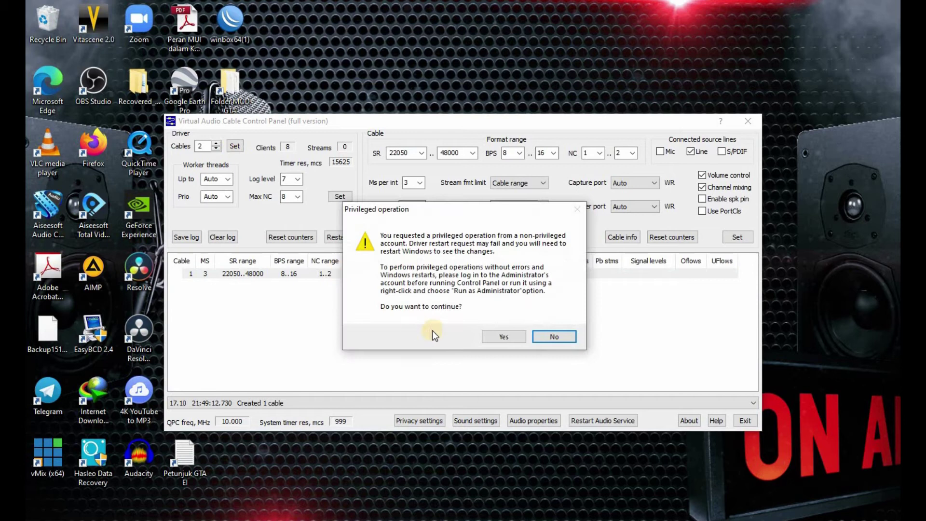
pyautogui.click(497, 339)
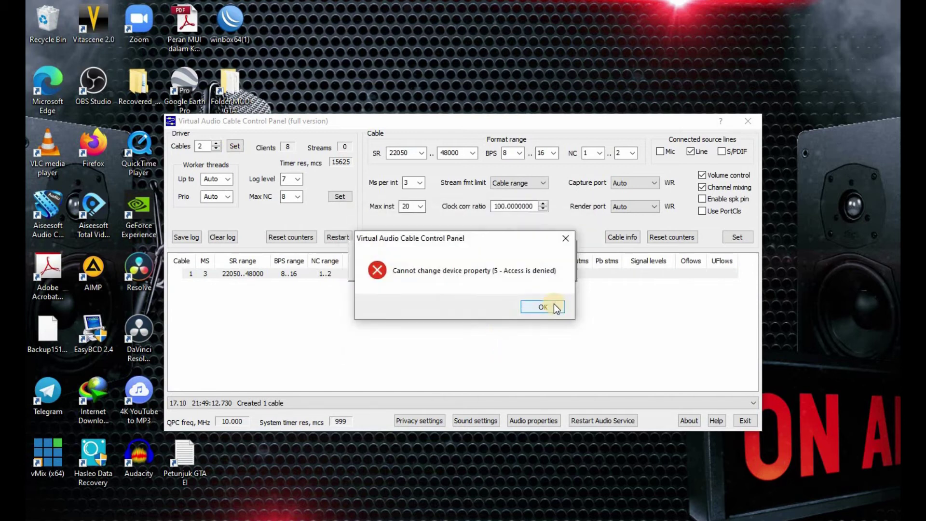
pyautogui.click(543, 306)
pyautogui.click(554, 336)
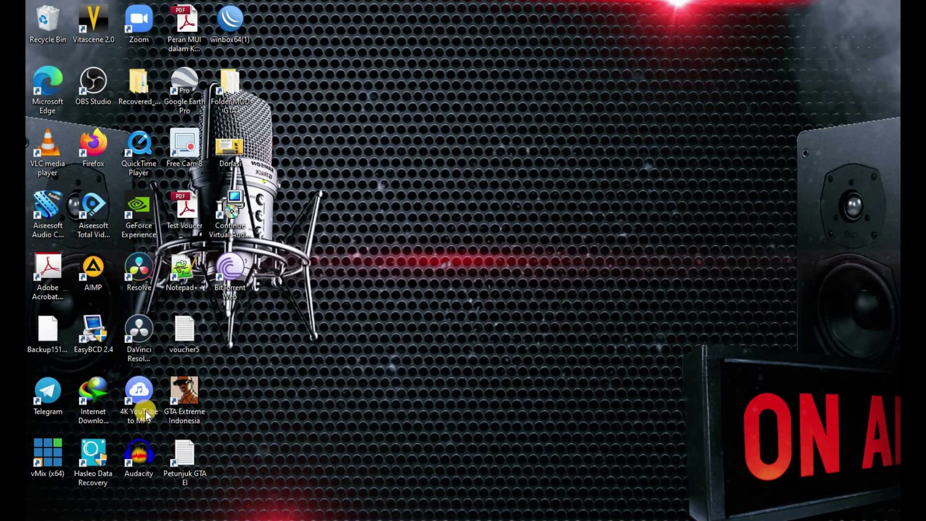
# Step: Reopen the VAC Control Panel and compare the settings of cable 1 and cable 2
pyautogui.click(34, 519)
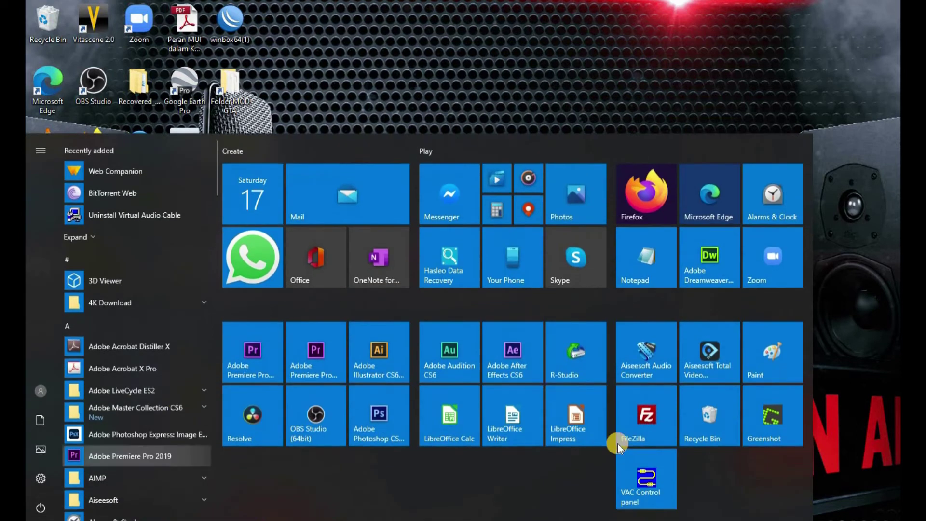
pyautogui.click(659, 473)
pyautogui.click(229, 283)
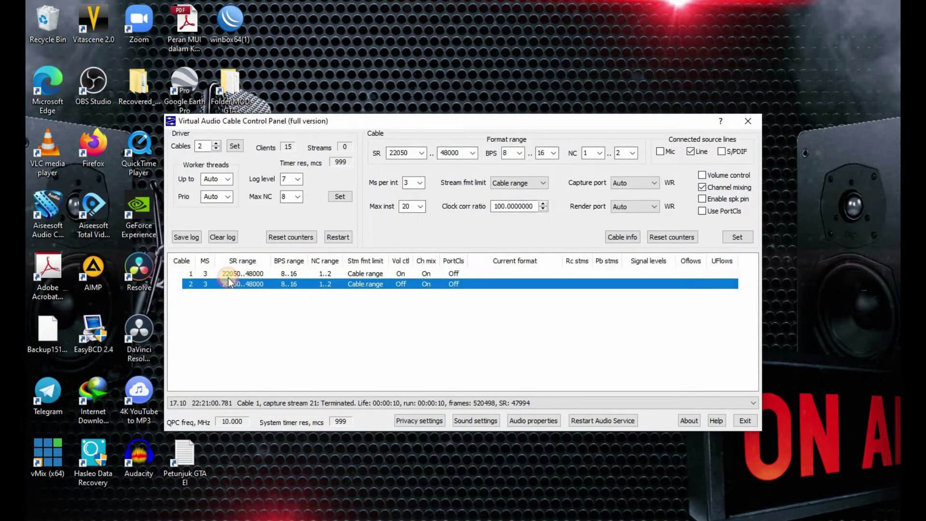
pyautogui.click(228, 274)
pyautogui.click(228, 285)
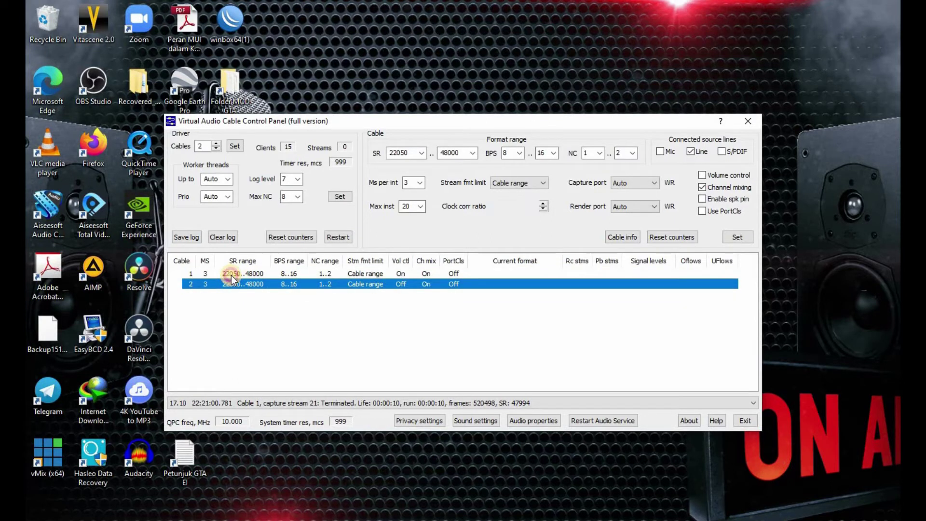
pyautogui.click(231, 274)
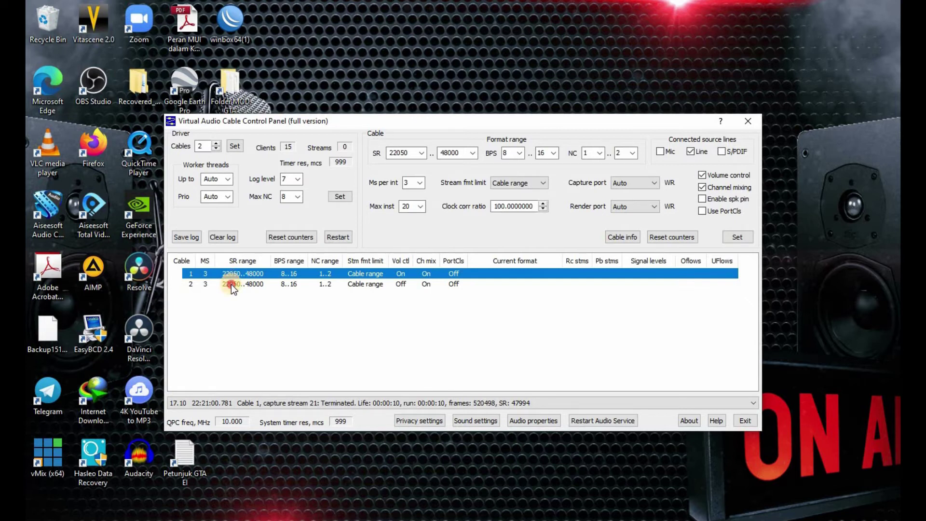
pyautogui.click(232, 284)
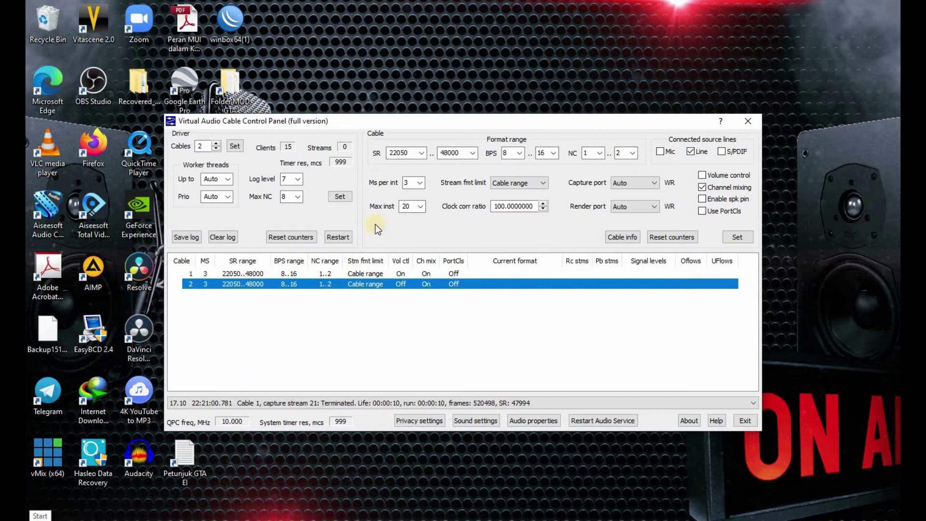
# Step: Open the Windows Sound Control Panel from the sound settings and find the virtual cables among the recording devices
pyautogui.moveTo(441, 120); pyautogui.dragTo(373, 100)
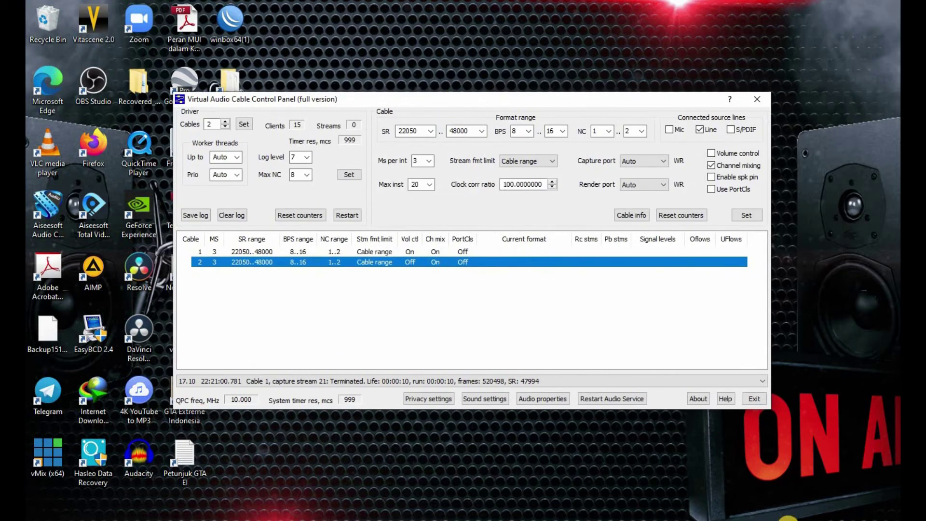
pyautogui.rightClick(797, 520)
pyautogui.click(796, 457)
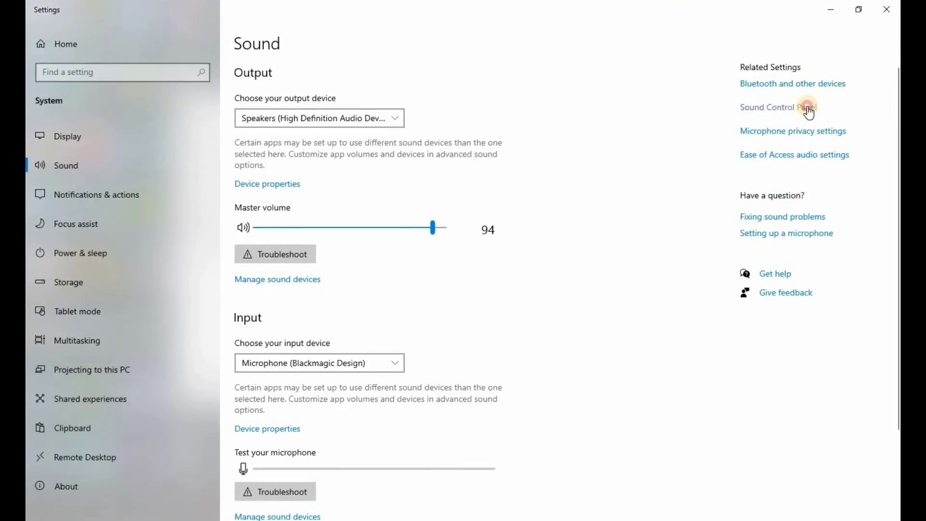
pyautogui.click(803, 107)
pyautogui.click(398, 163)
pyautogui.scroll(-1, 441, 268)
pyautogui.scroll(-2, 444, 289)
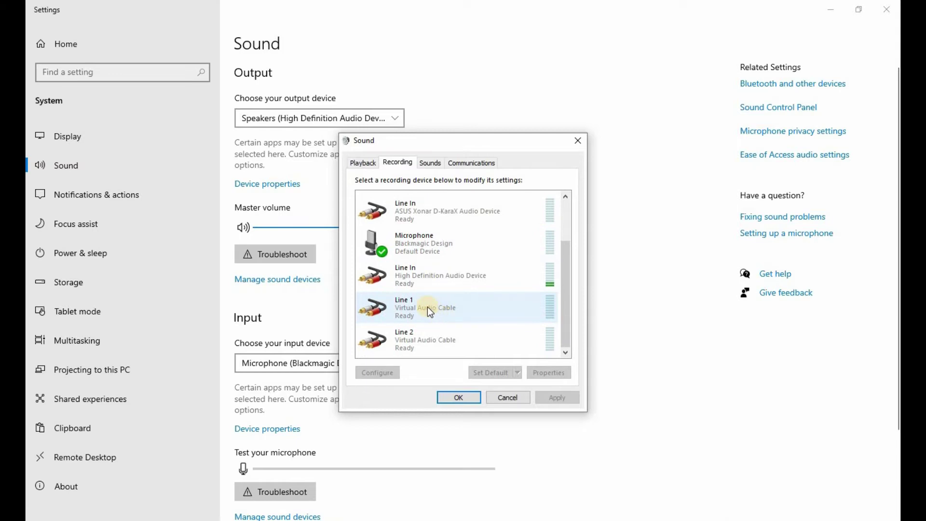
# Step: Rename the Virtual Audio Cable recording device Line 1 as "Virtual Line In 1"
pyautogui.click(428, 307)
pyautogui.doubleClick(427, 307)
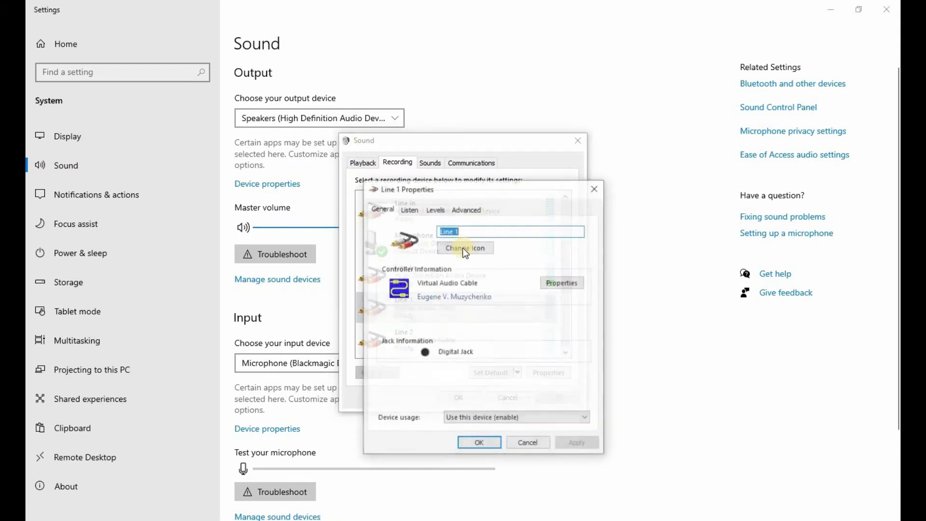
pyautogui.click(440, 231)
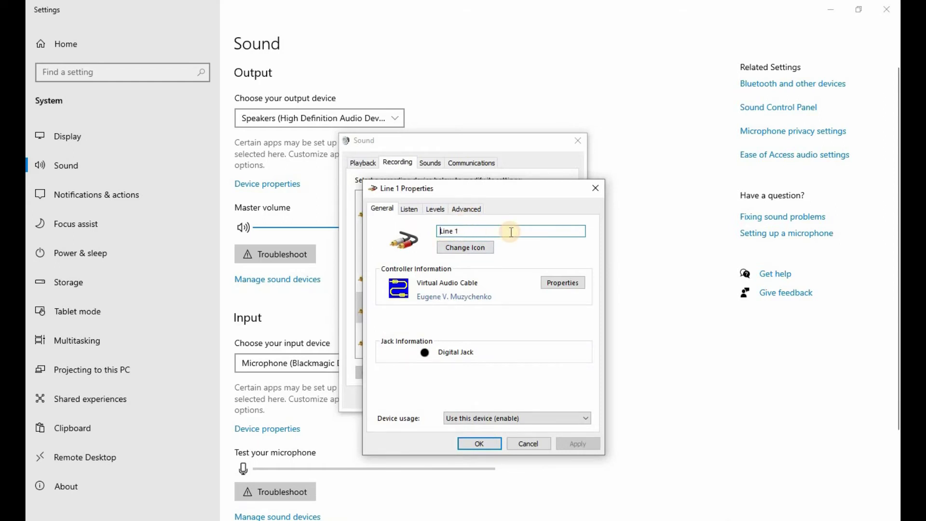
pyautogui.write('Virtual')
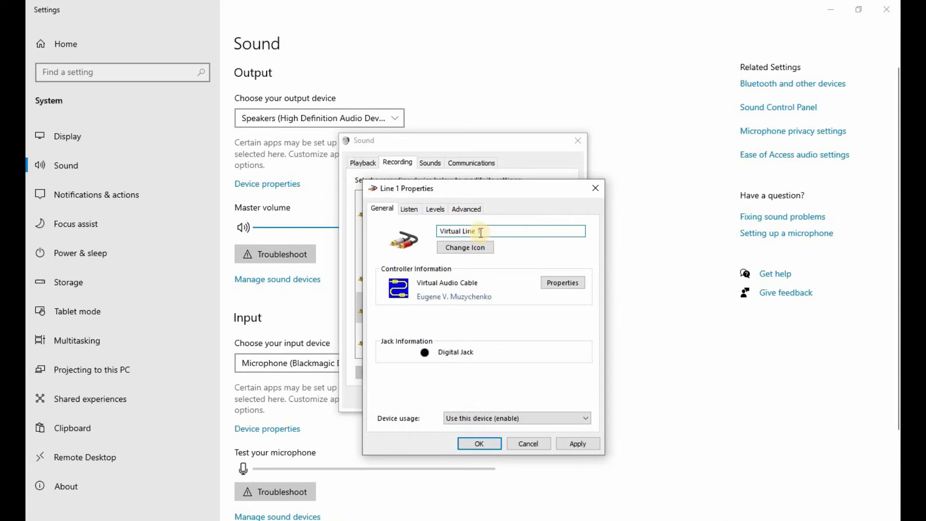
pyautogui.click(496, 231)
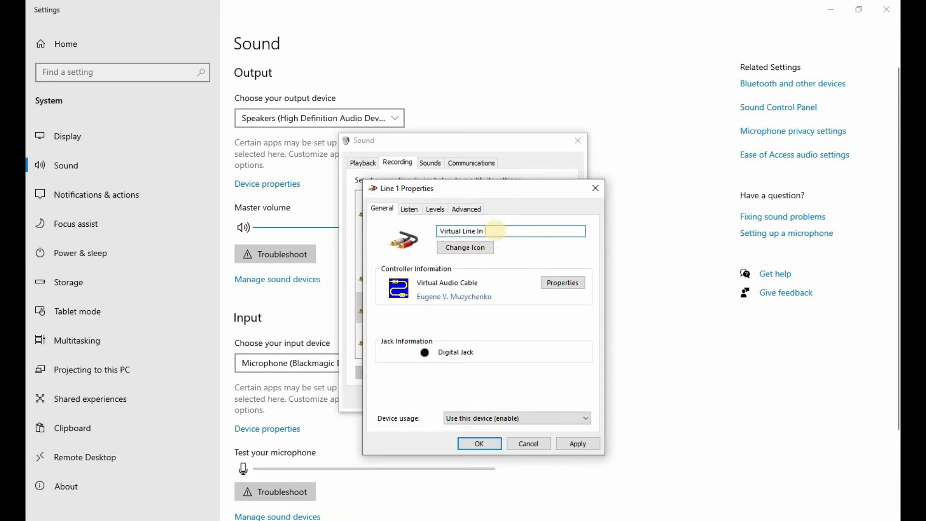
pyautogui.click(490, 443)
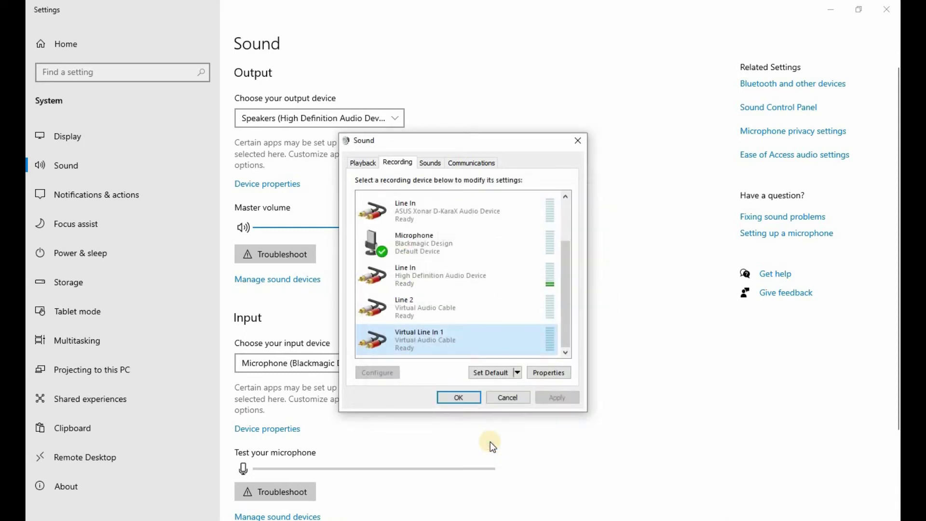
# Step: Rename the Virtual Audio Cable recording device Line 2 as "Virtual Line In 2"
pyautogui.doubleClick(432, 308)
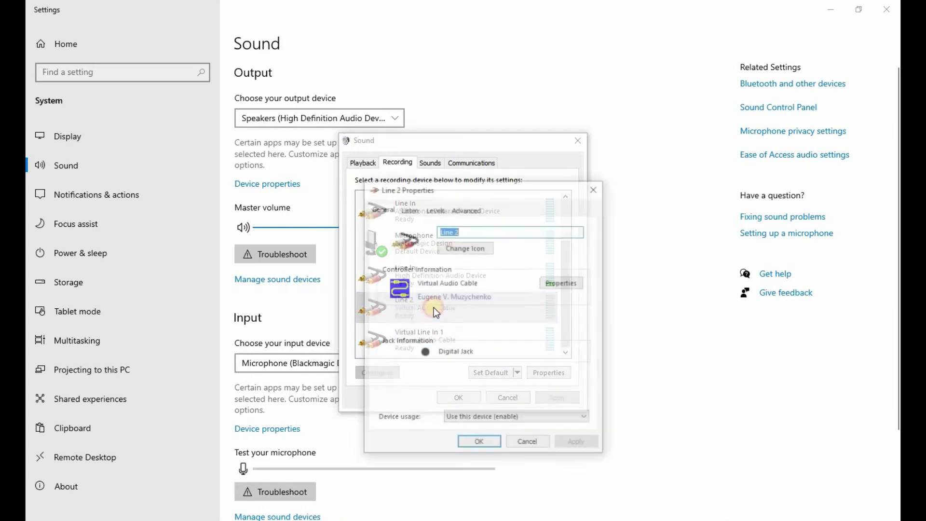
pyautogui.click(456, 230)
pyautogui.write('In ')
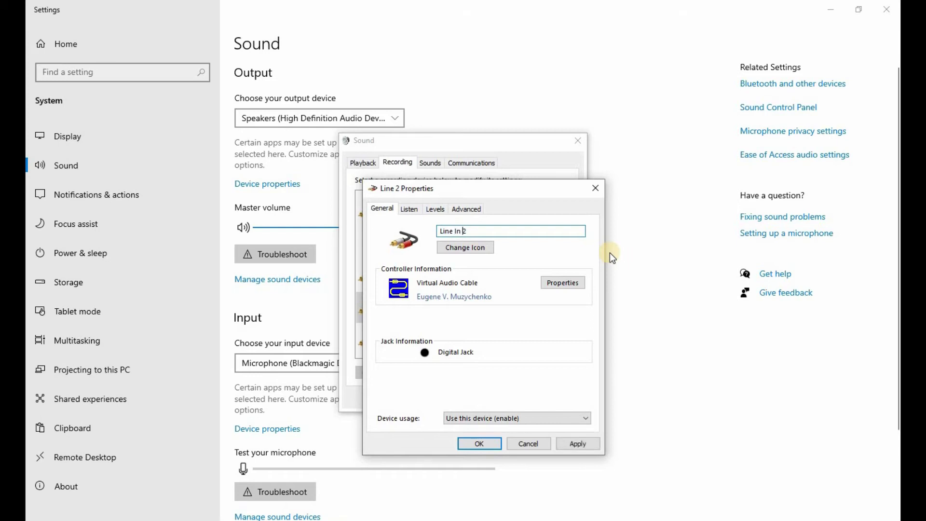
pyautogui.write('Virtual')
pyautogui.click(475, 444)
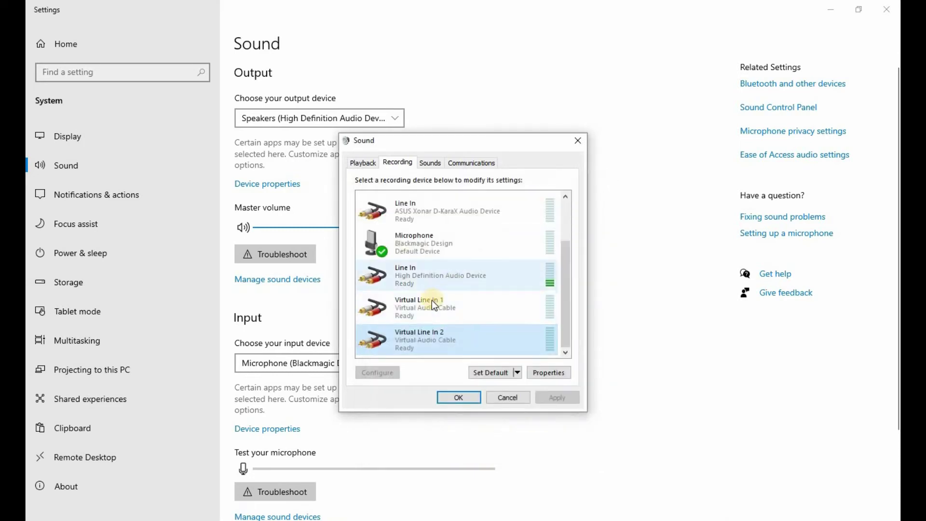
# Step: Among the playback devices, rename the Virtual Audio Cable device Line 1 as "Virtual Line Out 1"
pyautogui.click(363, 161)
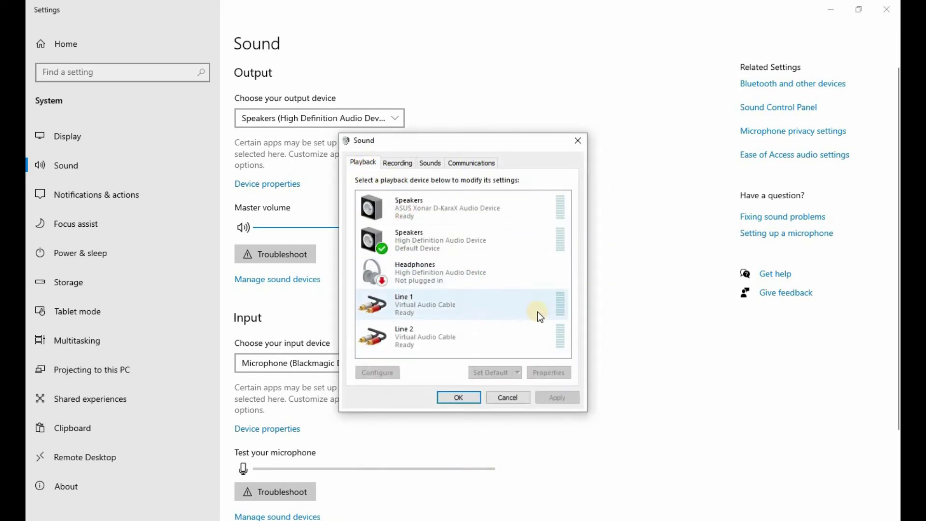
pyautogui.doubleClick(407, 305)
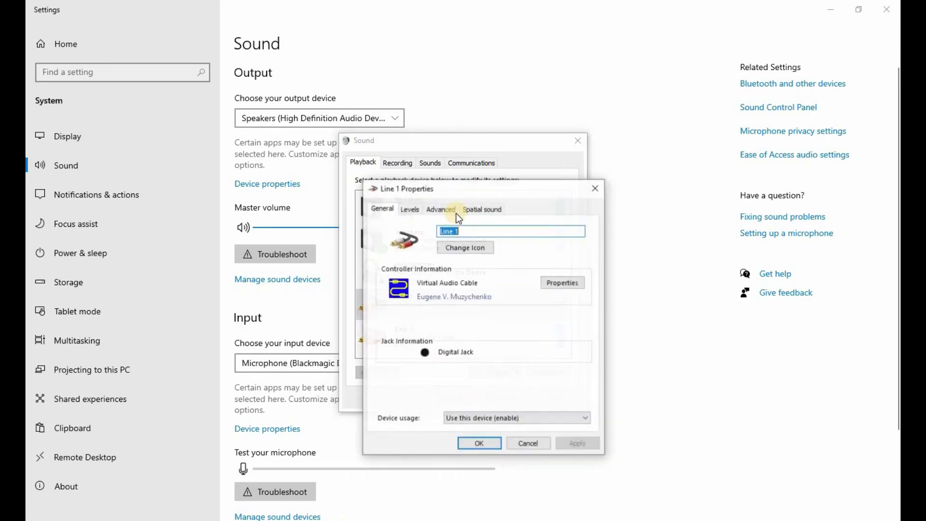
pyautogui.click(457, 230)
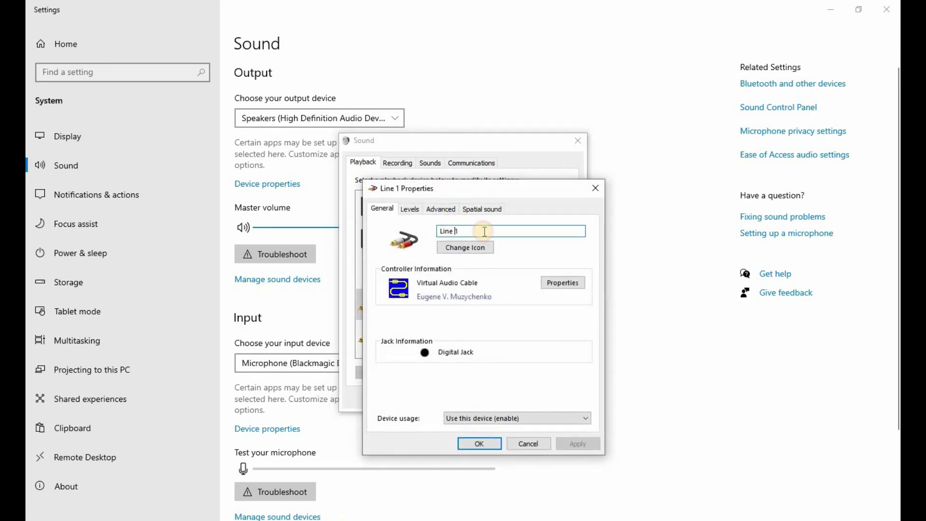
pyautogui.write('Out ')
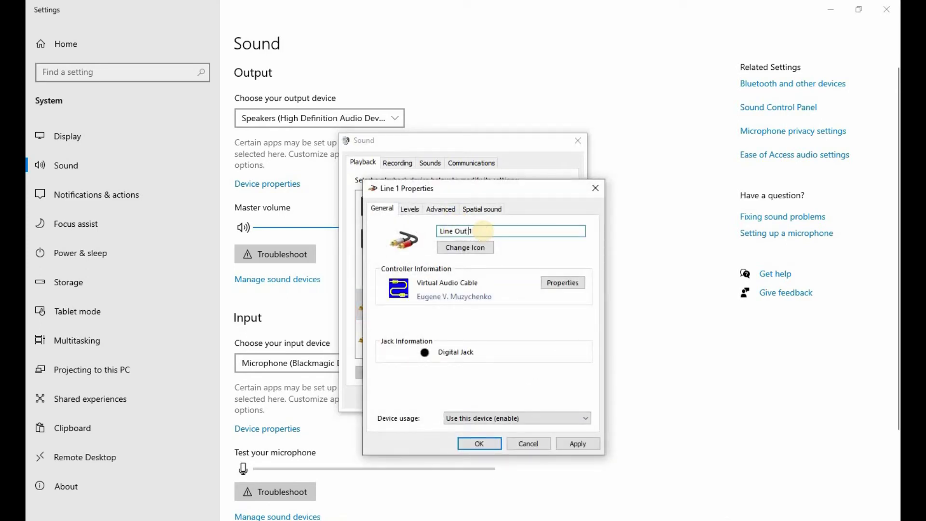
pyautogui.write('Virtual')
pyautogui.click(479, 443)
# Step: Rename the playback device Line 2 as "Virtual Line Out 2" and close the sound device and settings windows
pyautogui.doubleClick(435, 300)
pyautogui.click(495, 234)
pyautogui.press('Home')
pyautogui.write('Virtual')
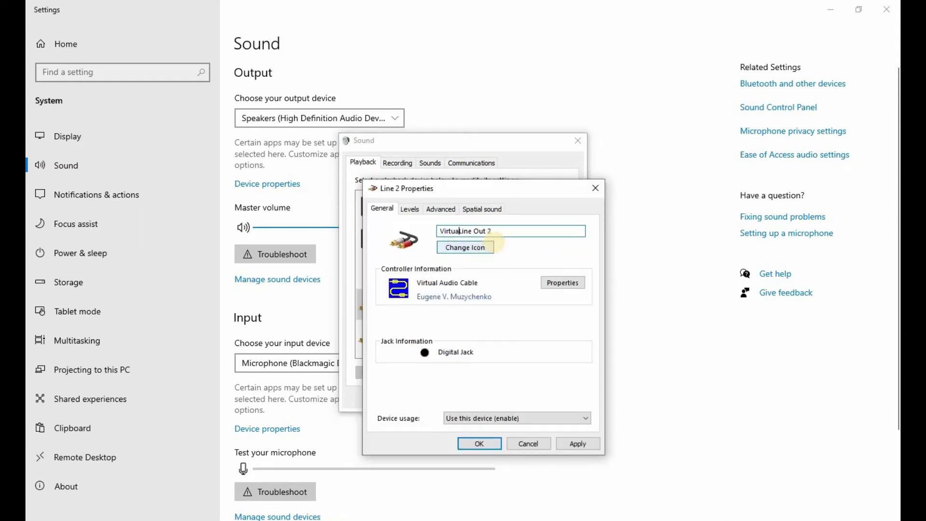
pyautogui.click(479, 444)
pyautogui.click(397, 163)
pyautogui.click(581, 140)
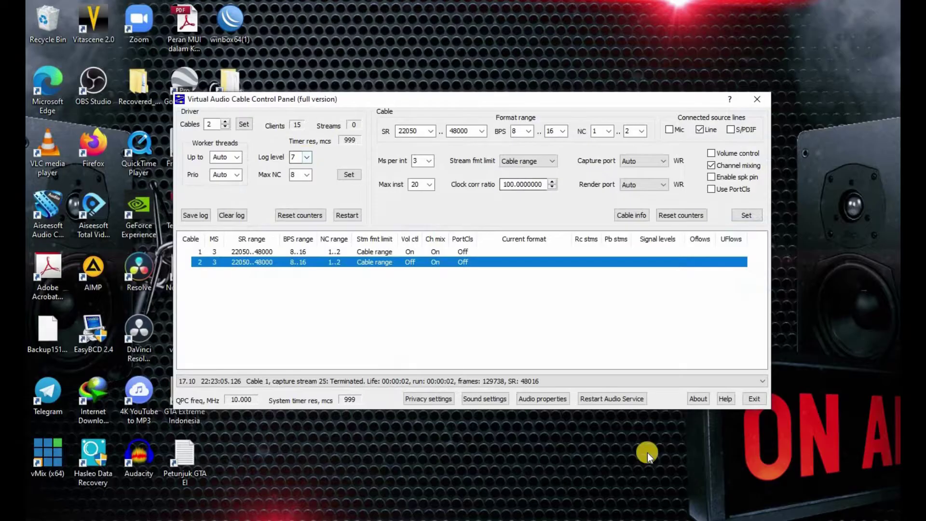
# Step: Launch OBS Studio (64bit) and maximize its window
pyautogui.press('super')
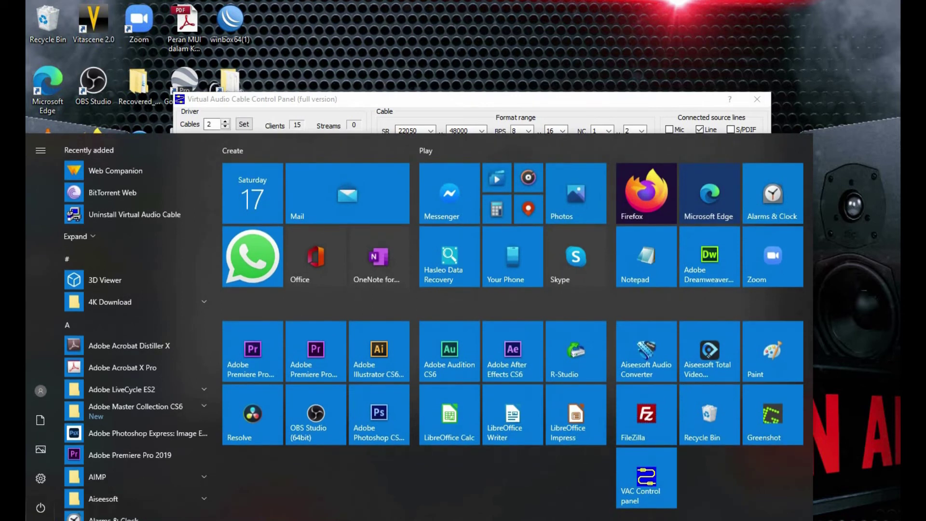
pyautogui.click(314, 414)
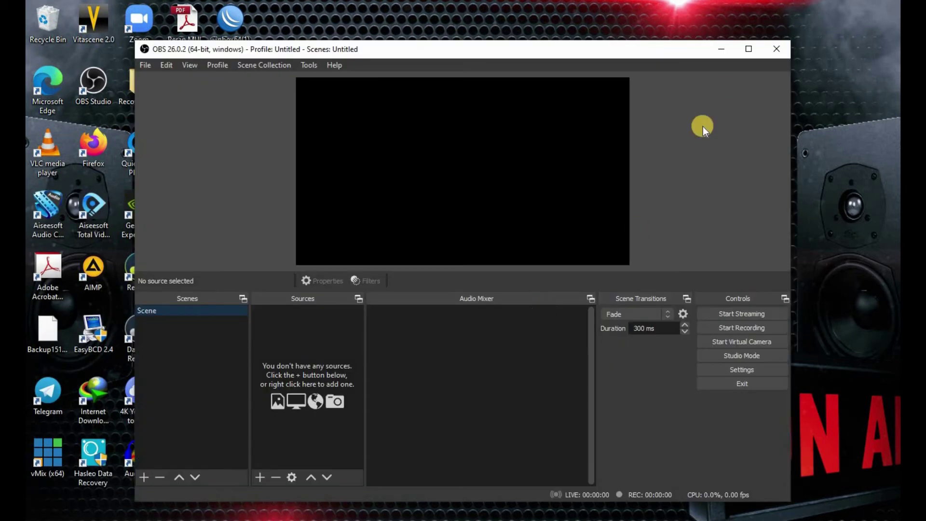
pyautogui.click(757, 50)
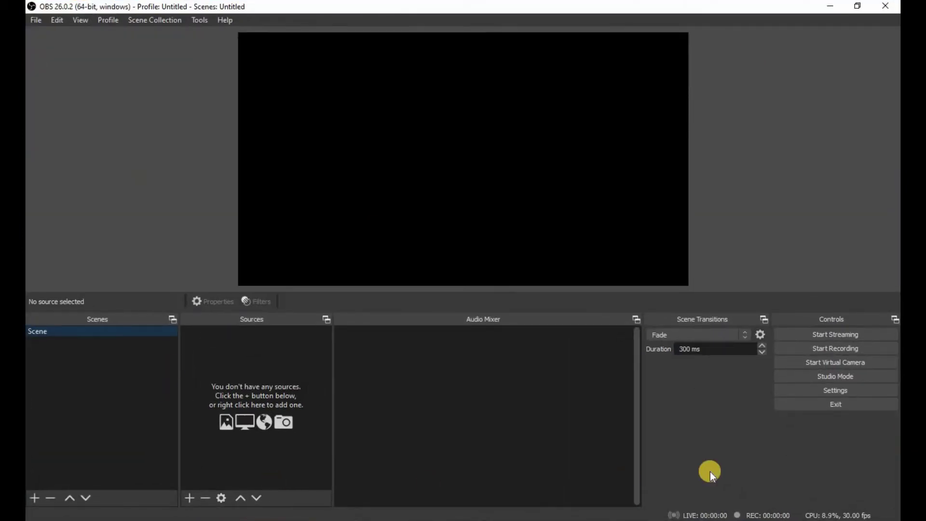
# Step: Set the global Desktop Audio device to Disabled in the OBS audio settings
pyautogui.click(831, 391)
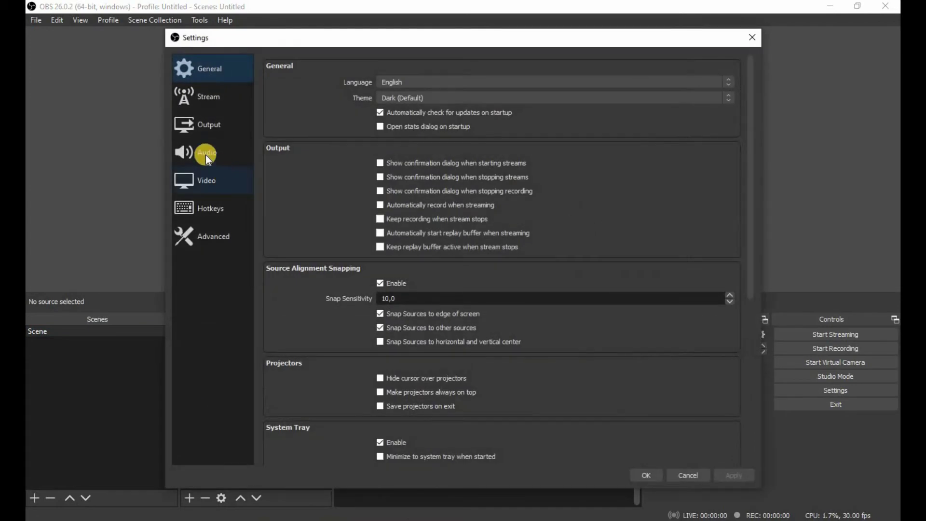
pyautogui.click(207, 159)
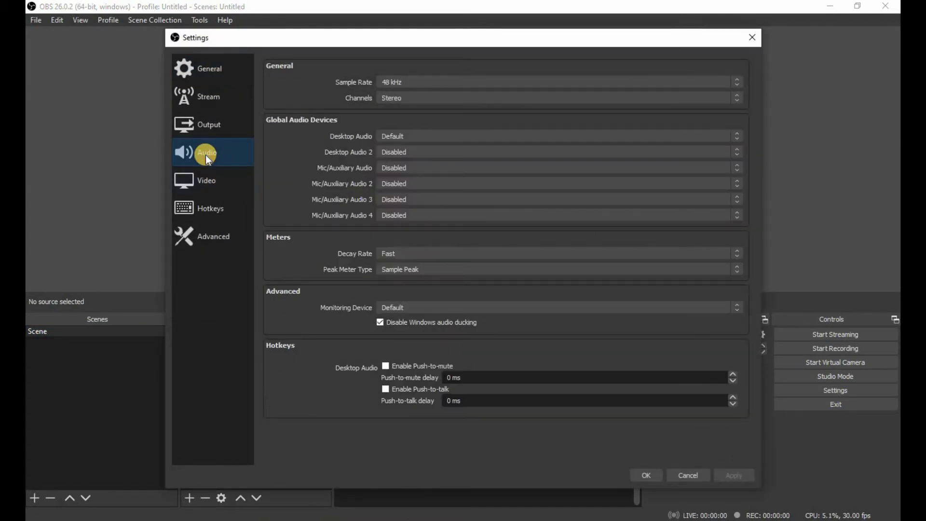
pyautogui.click(198, 173)
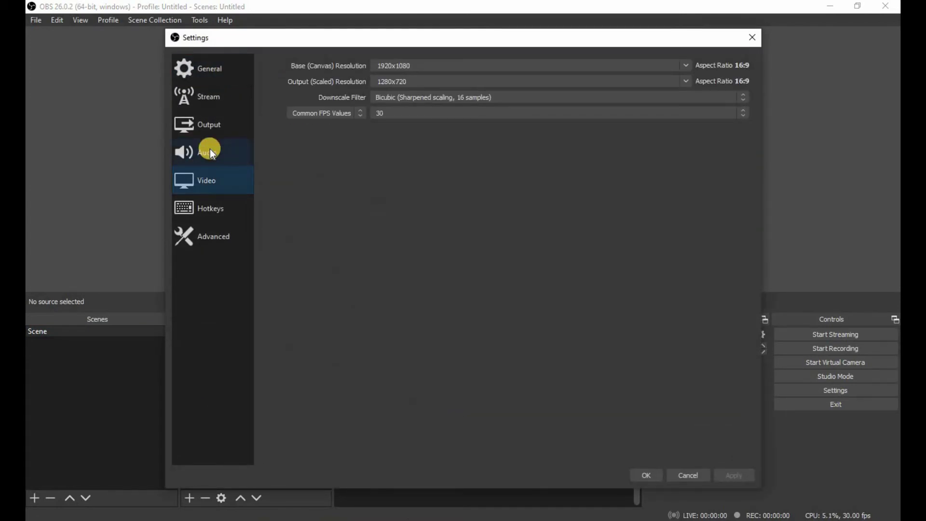
pyautogui.click(210, 149)
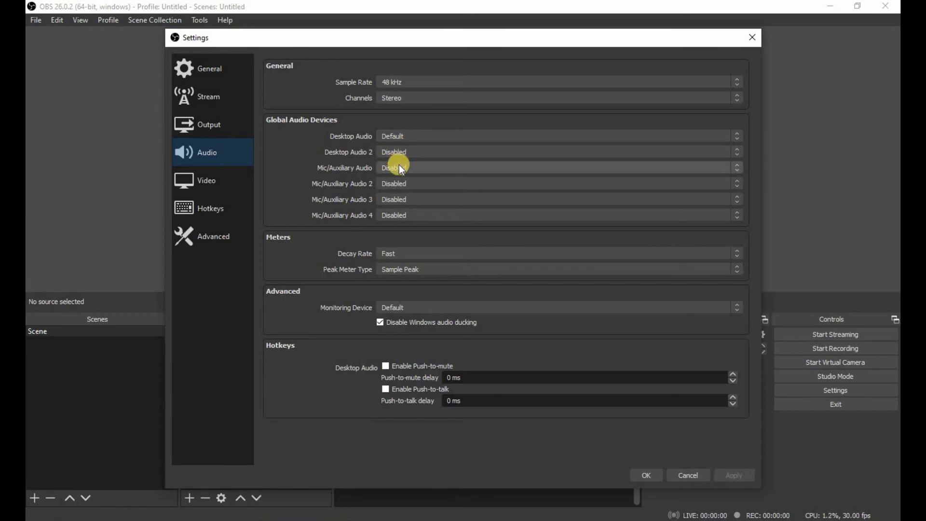
pyautogui.click(414, 135)
pyautogui.click(404, 141)
pyautogui.click(404, 141)
pyautogui.click(403, 144)
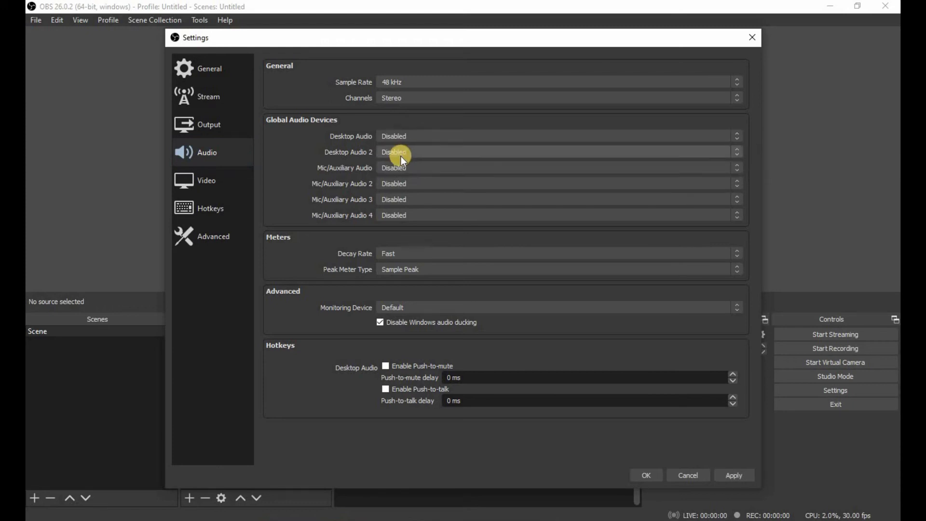
# Step: Assign Virtual Line In 1 to Mic/Auxiliary Audio and Virtual Line In 2 to Mic/Auxiliary Audio 2
pyautogui.click(410, 166)
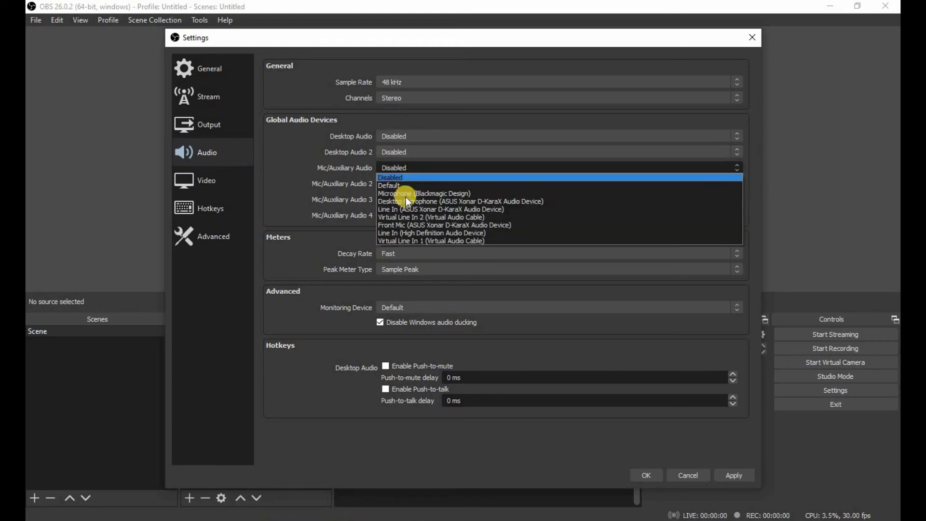
pyautogui.click(404, 239)
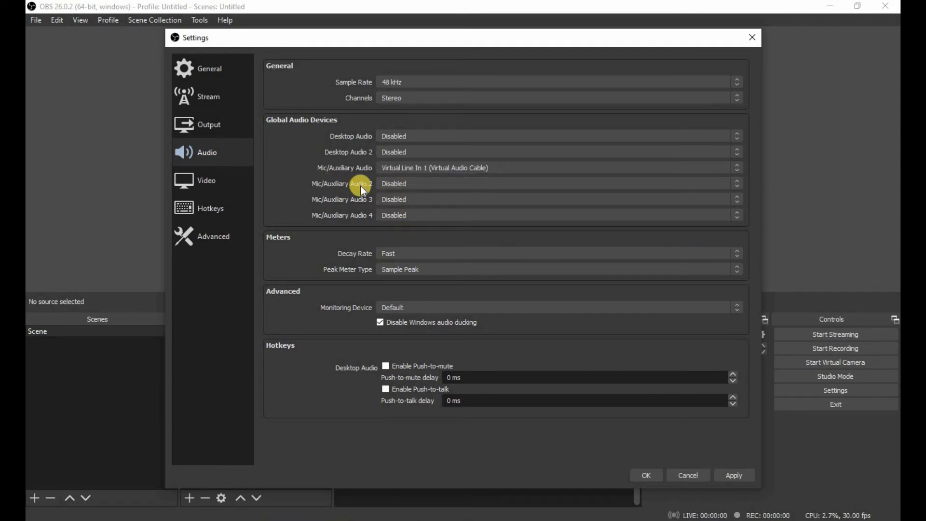
pyautogui.click(426, 184)
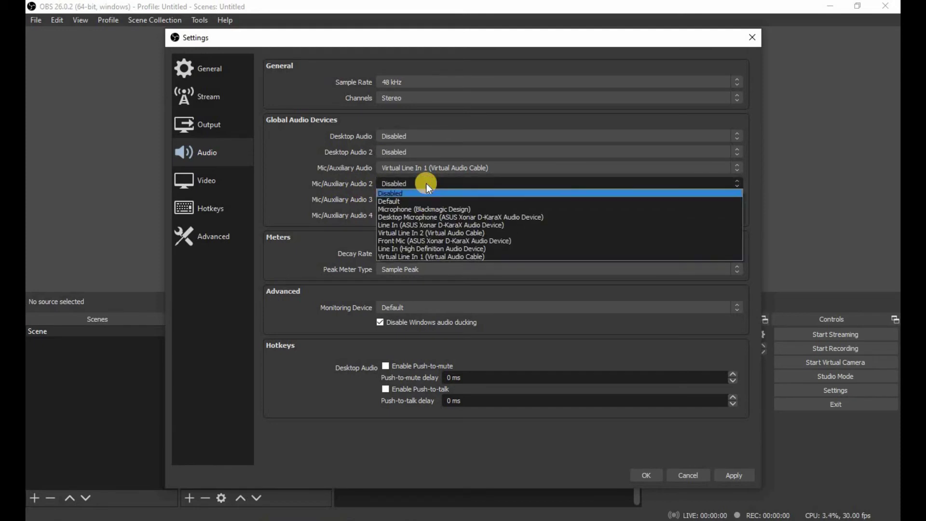
pyautogui.click(406, 234)
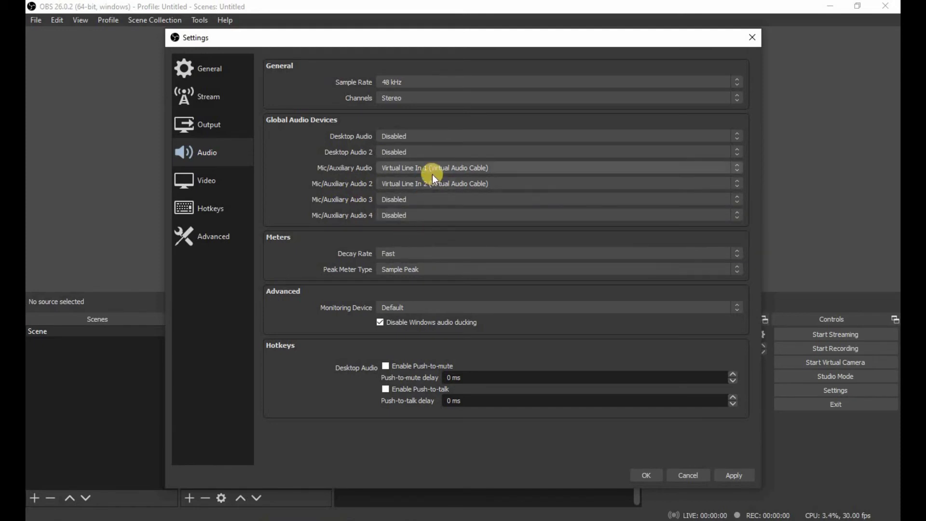
# Step: Set the audio monitoring device to Virtual Line Out 1 (Virtual Audio Cable) and accept the settings
pyautogui.click(408, 308)
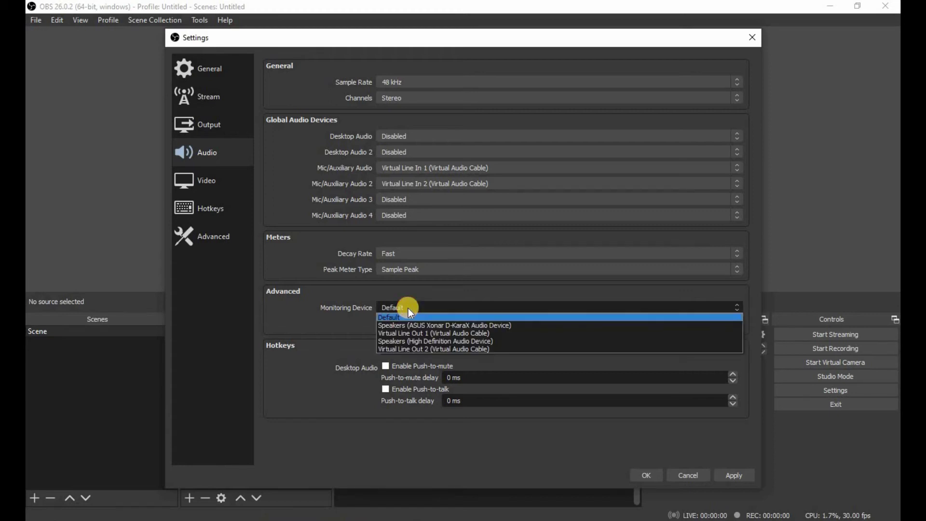
pyautogui.click(425, 333)
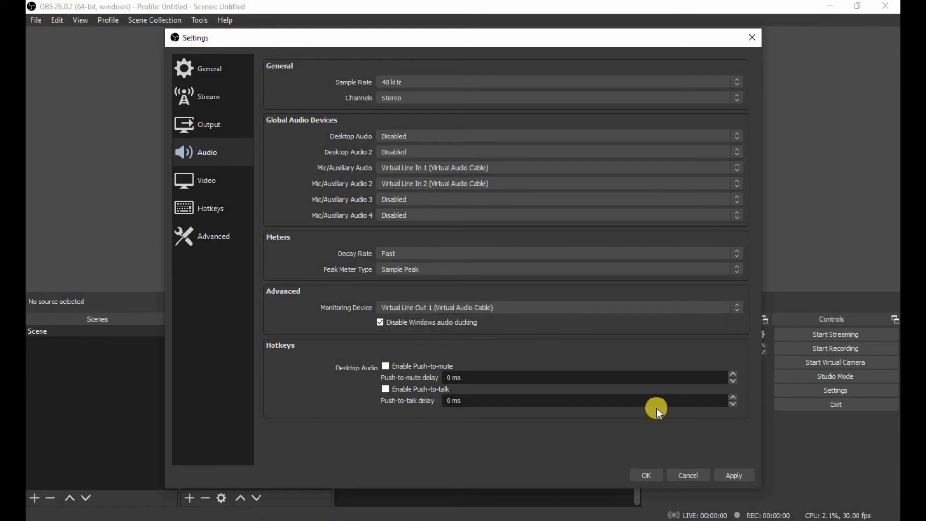
pyautogui.press('Return')
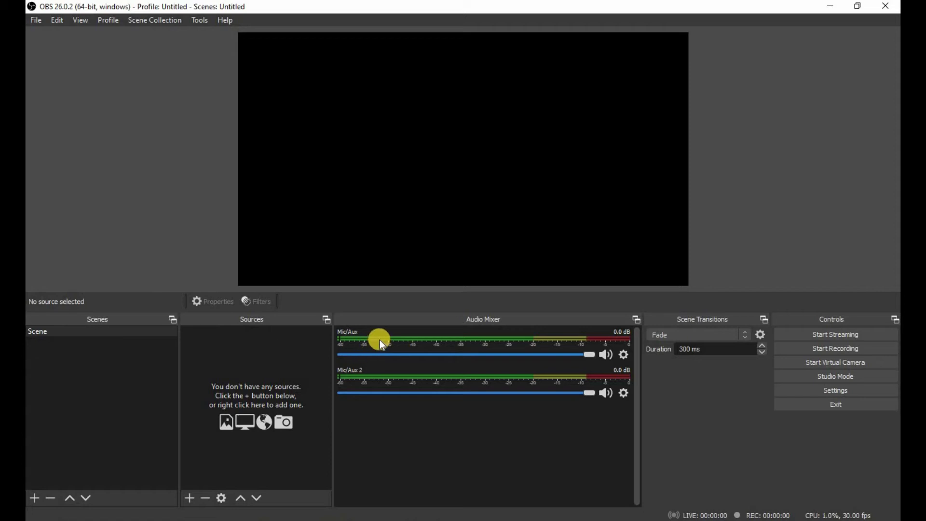
# Step: Add an Audio Input Capture source named "Audio Mixer Studio Siaran" using the device Line In (High Definition Audio Device)
pyautogui.click(189, 498)
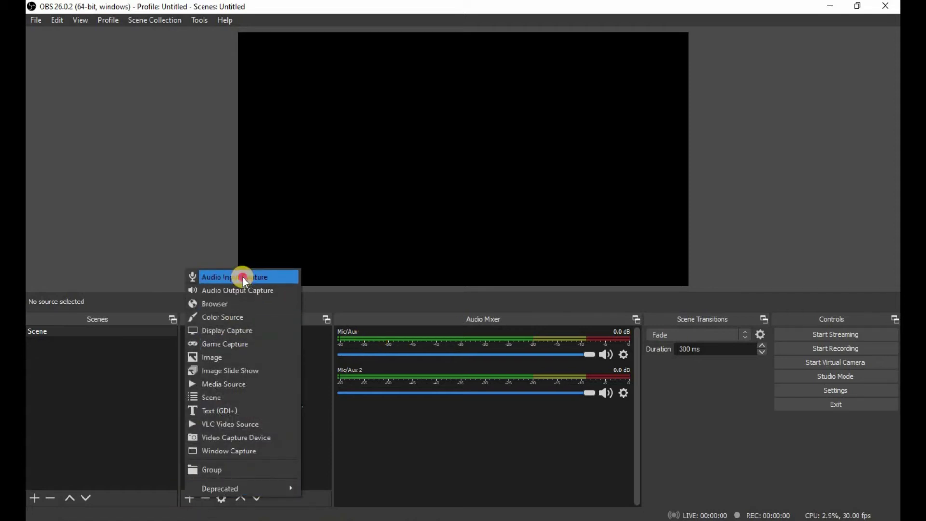
pyautogui.click(242, 276)
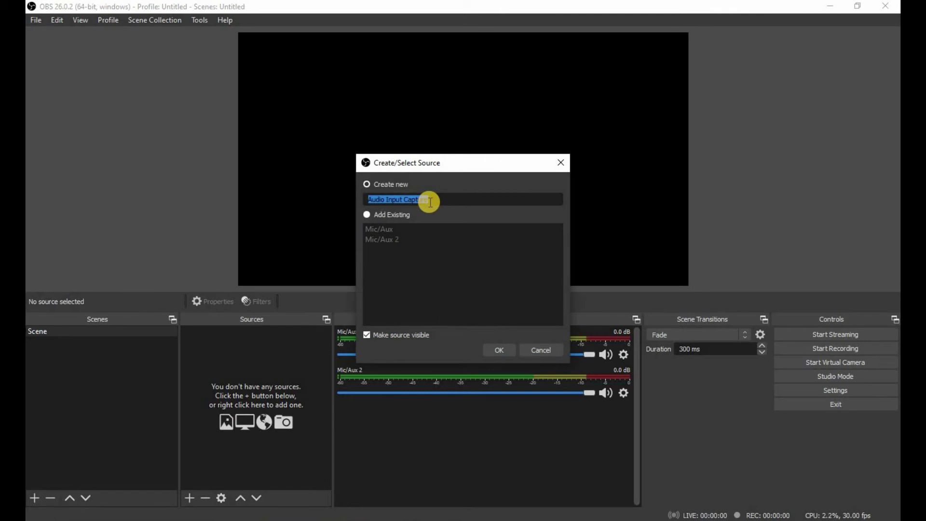
pyautogui.write('A')
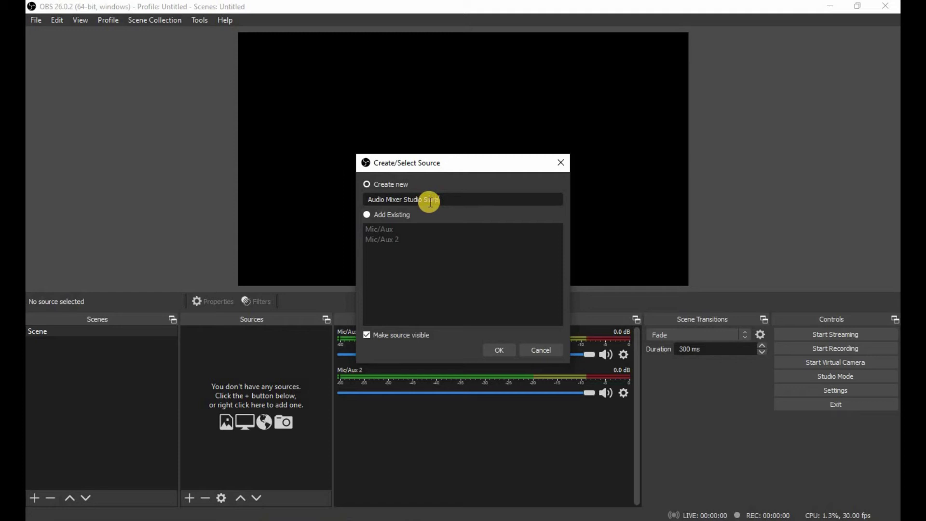
pyautogui.click(502, 348)
pyautogui.click(415, 109)
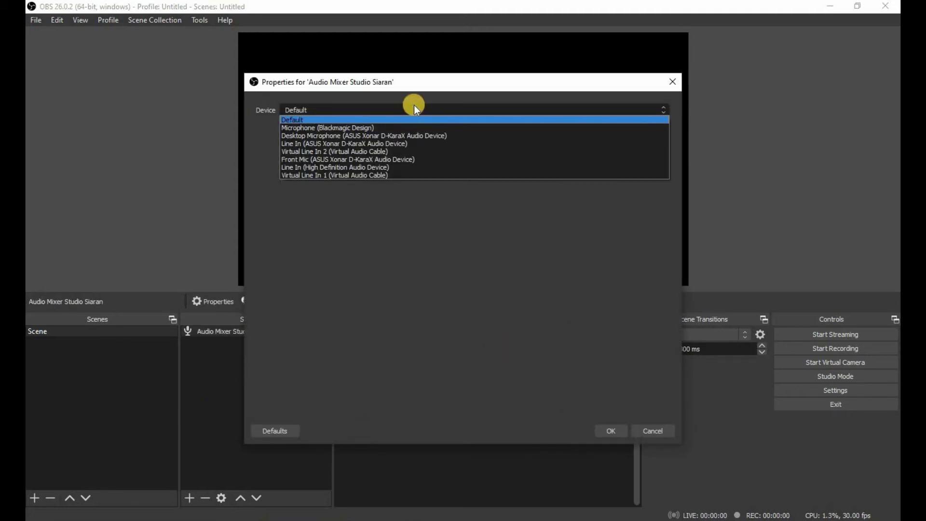
pyautogui.click(342, 167)
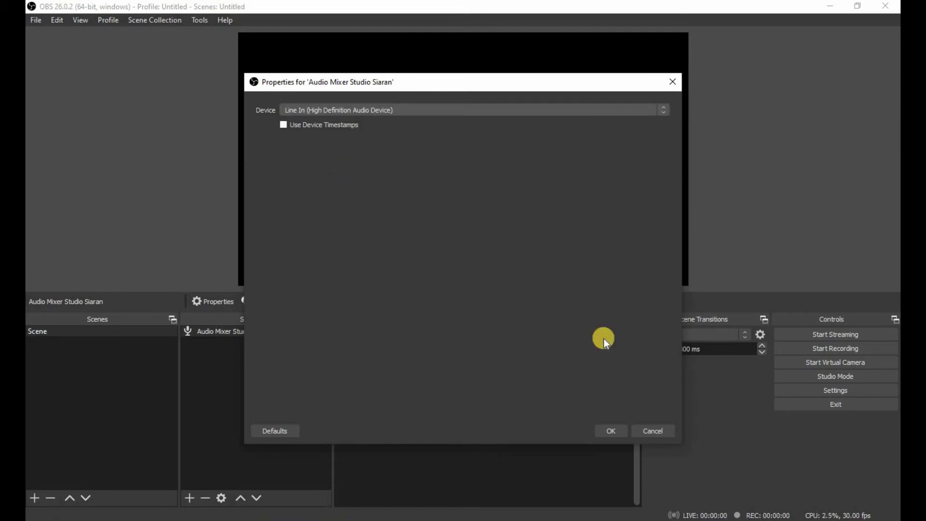
pyautogui.click(613, 432)
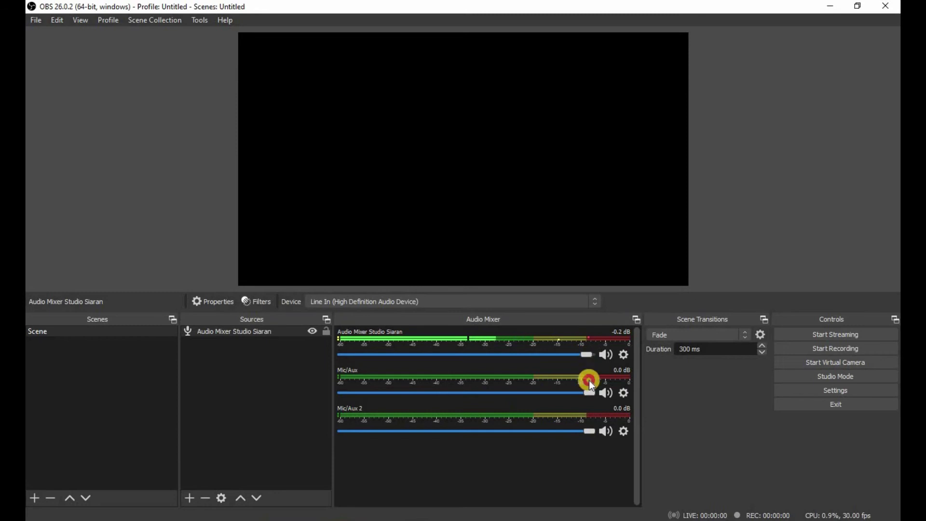
# Step: Lower the Mic/Aux volume to -0.5 dB and the Mic/Aux 2 volume to -0.3 dB in the audio mixer
pyautogui.moveTo(589, 393); pyautogui.dragTo(582, 392)
pyautogui.moveTo(591, 431); pyautogui.dragTo(586, 431)
# Step: Rename the Mic/Aux audio source to "Mic/Aux - Virtual Line In 1", copying the "Virtual Line In 1" part of the name
pyautogui.rightClick(349, 371)
pyautogui.click(389, 424)
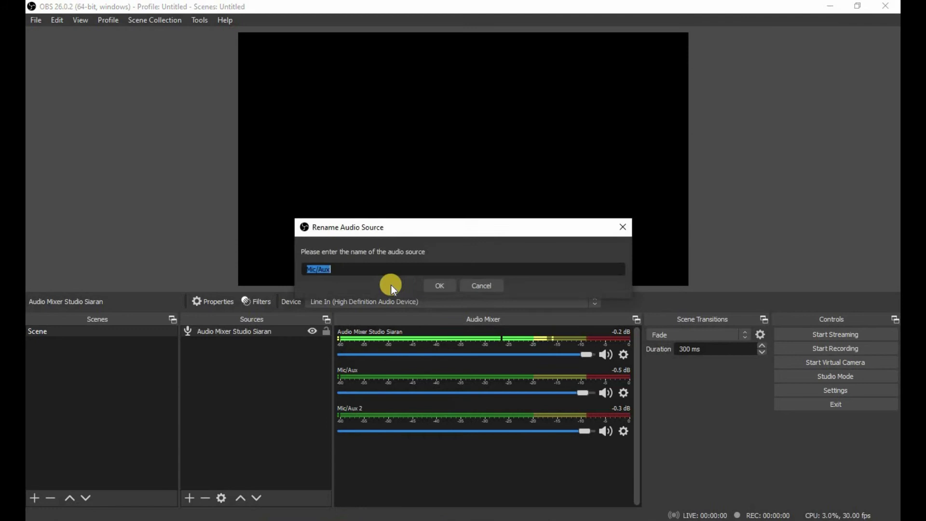
pyautogui.click(368, 269)
pyautogui.write('- Virtual')
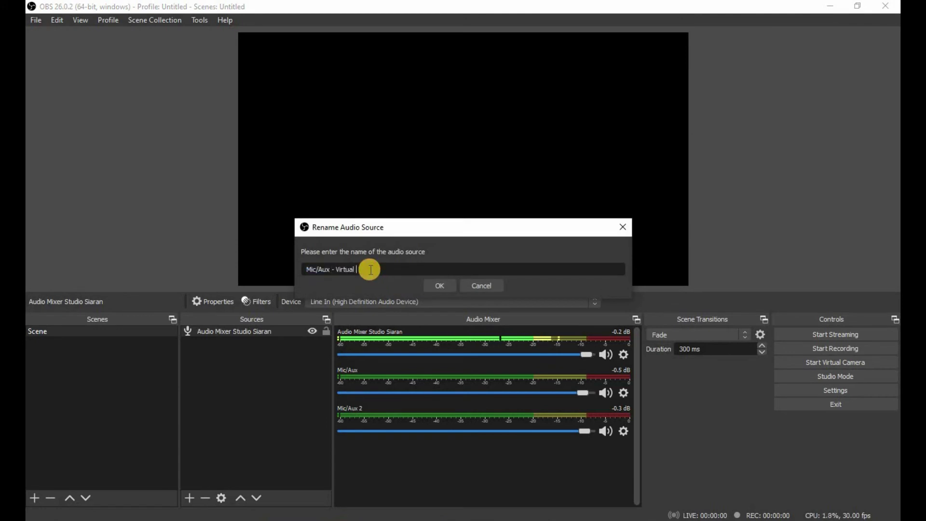
pyautogui.write(' Line In 1')
pyautogui.moveTo(337, 269); pyautogui.dragTo(421, 273)
pyautogui.hotkey('ctrl', 'c')
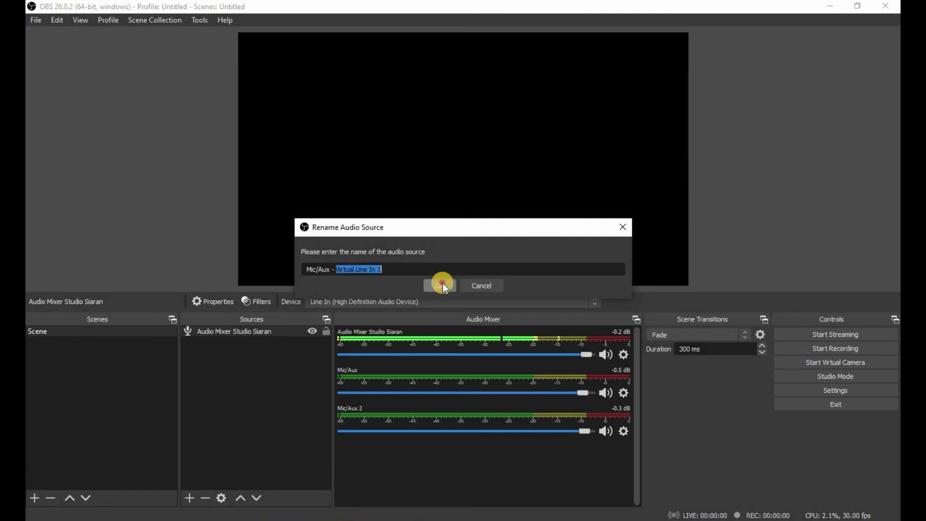
pyautogui.click(440, 285)
# Step: Rename the Mic/Aux 2 audio source to "Mic/Aux - Virtual Line In 2"
pyautogui.rightClick(352, 408)
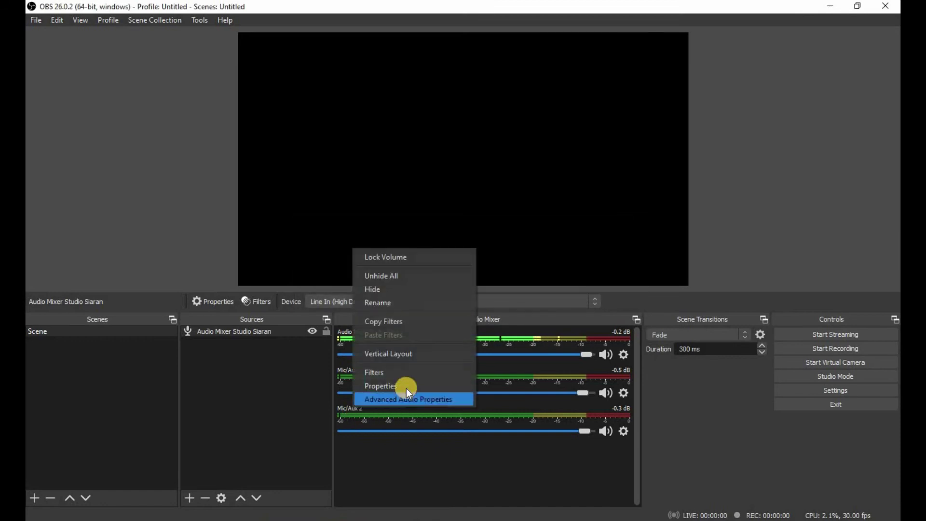
pyautogui.click(390, 303)
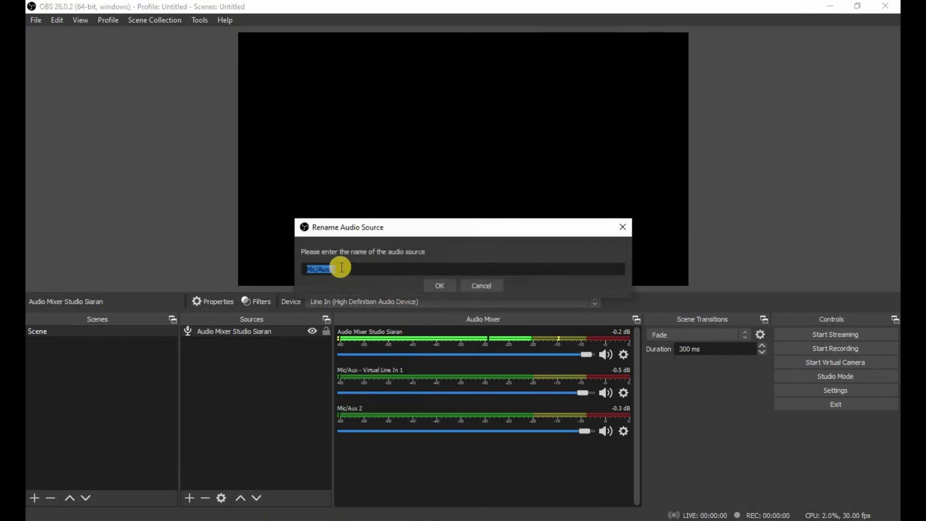
pyautogui.click(401, 269)
pyautogui.press('BackSpace')
pyautogui.write('-')
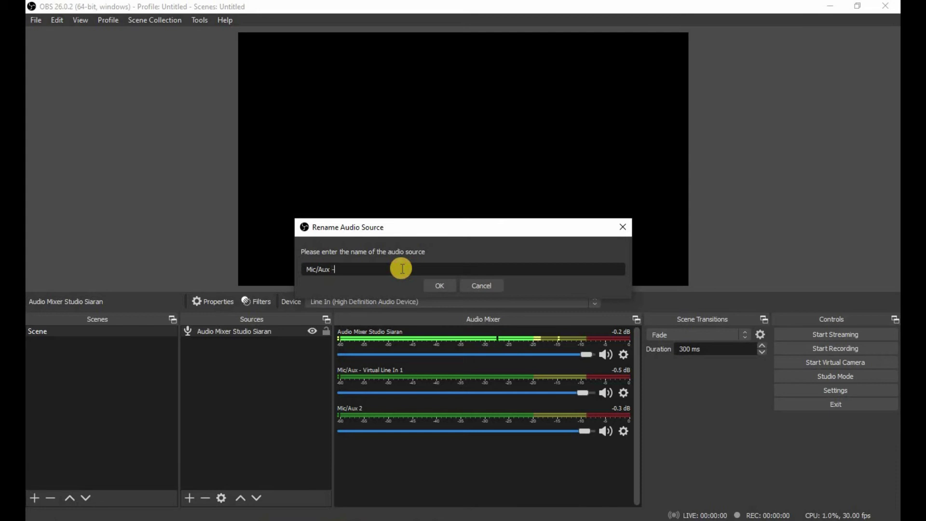
pyautogui.hotkey('ctrl', 'v')
pyautogui.press('BackSpace')
pyautogui.write('2')
pyautogui.click(443, 286)
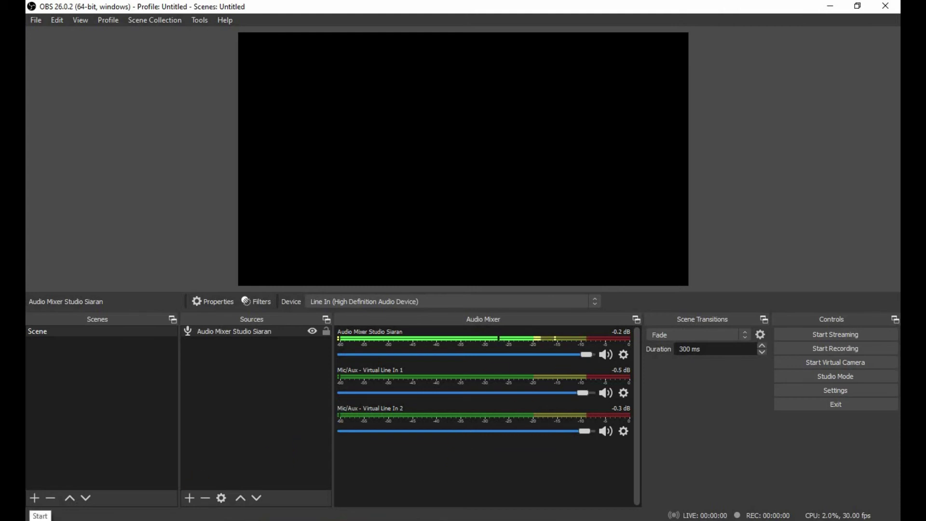
# Step: Launch Zoom, start a new meeting and join it with computer audio
pyautogui.click(12, 513)
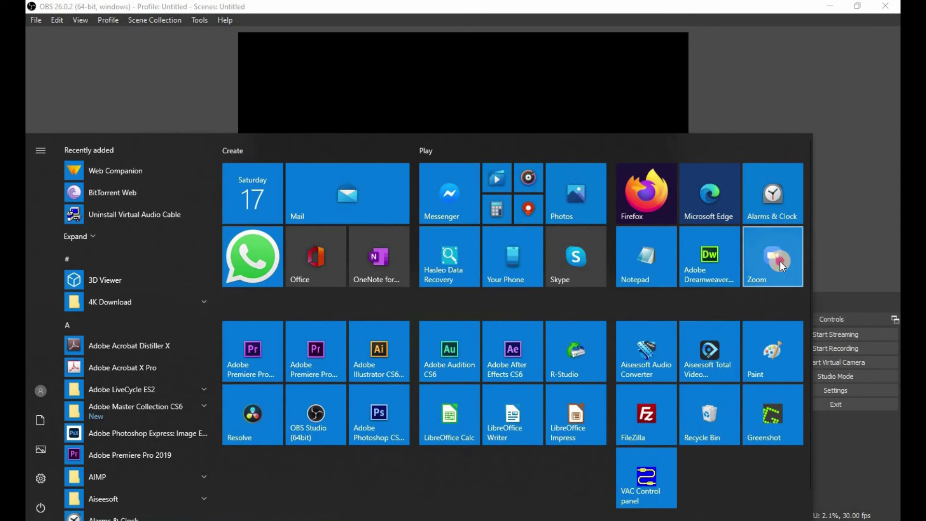
pyautogui.click(780, 261)
pyautogui.click(740, 124)
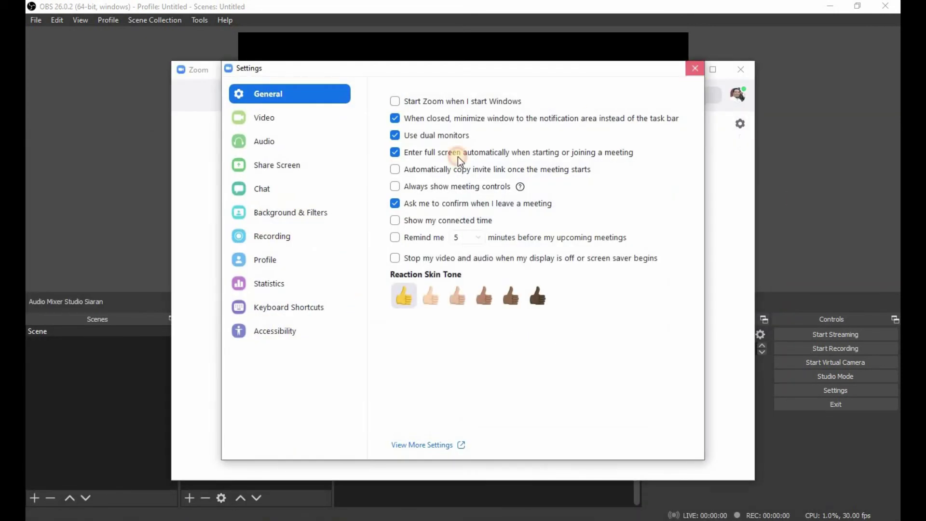
pyautogui.click(696, 69)
pyautogui.click(276, 232)
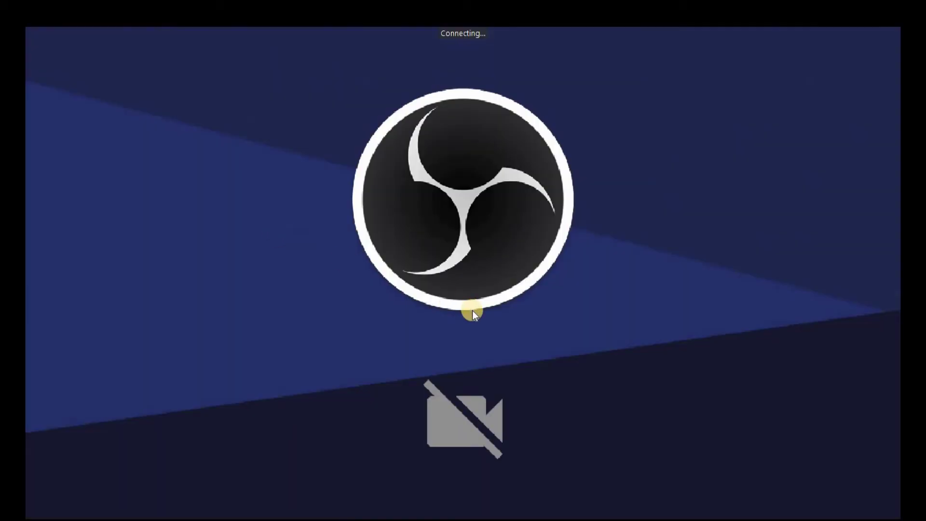
pyautogui.click(479, 233)
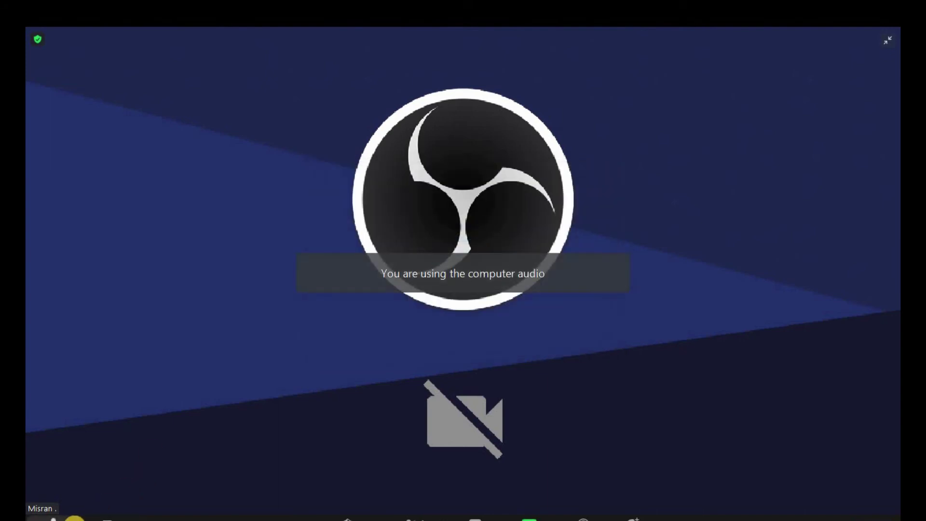
# Step: Select Virtual Line in 1 as the meeting's microphone and Virtual Line Out 2 as its speaker
pyautogui.click(72, 519)
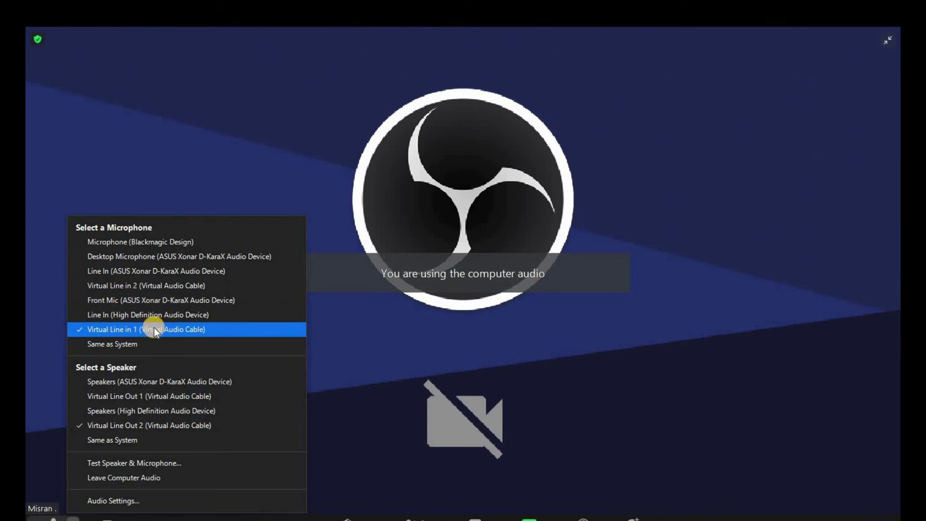
pyautogui.click(155, 328)
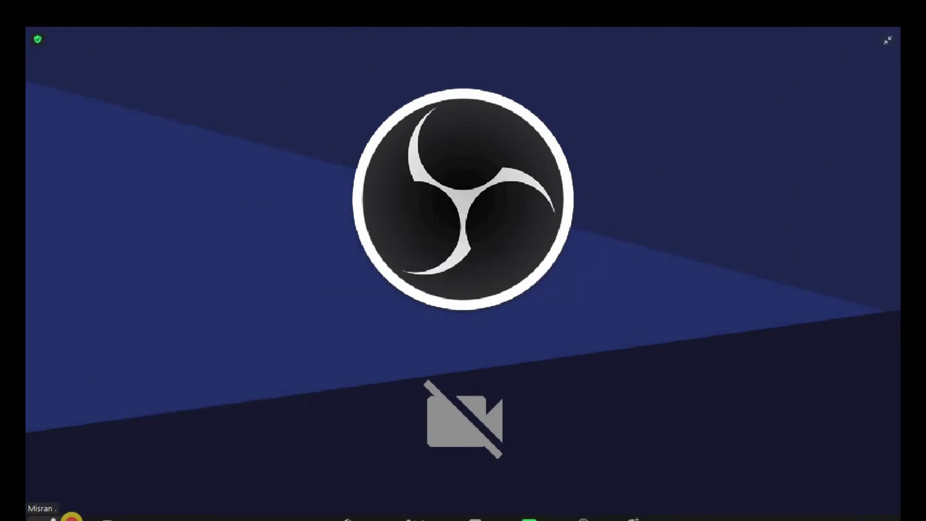
pyautogui.click(73, 519)
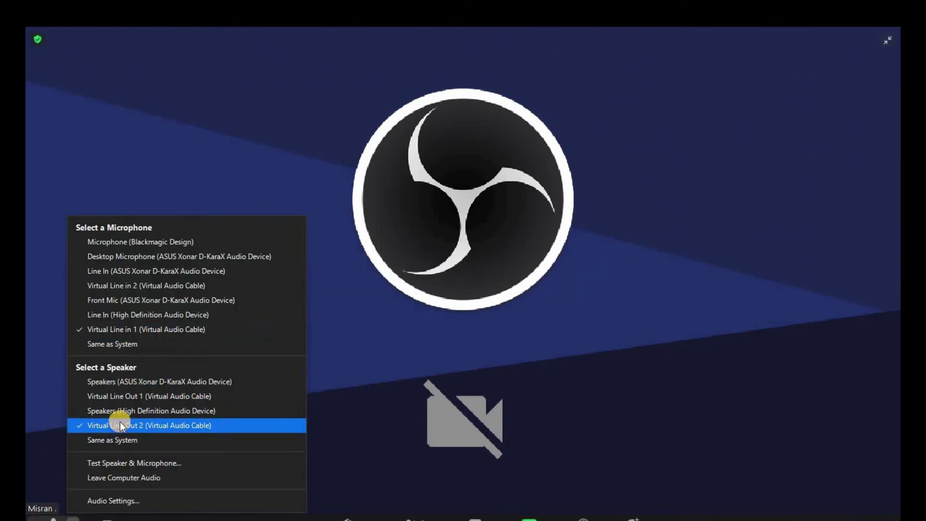
pyautogui.click(120, 425)
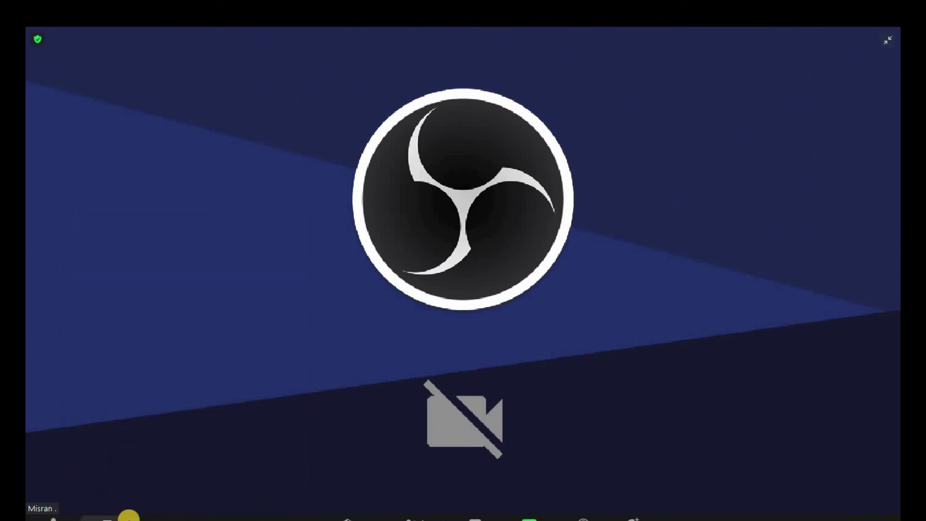
# Step: Select OBS Virtual Camera as the meeting's camera
pyautogui.click(129, 517)
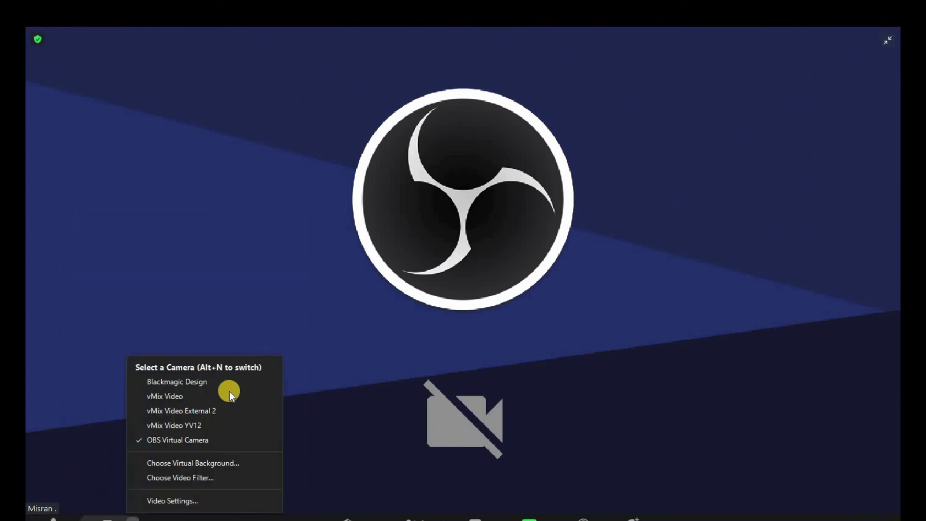
pyautogui.click(183, 439)
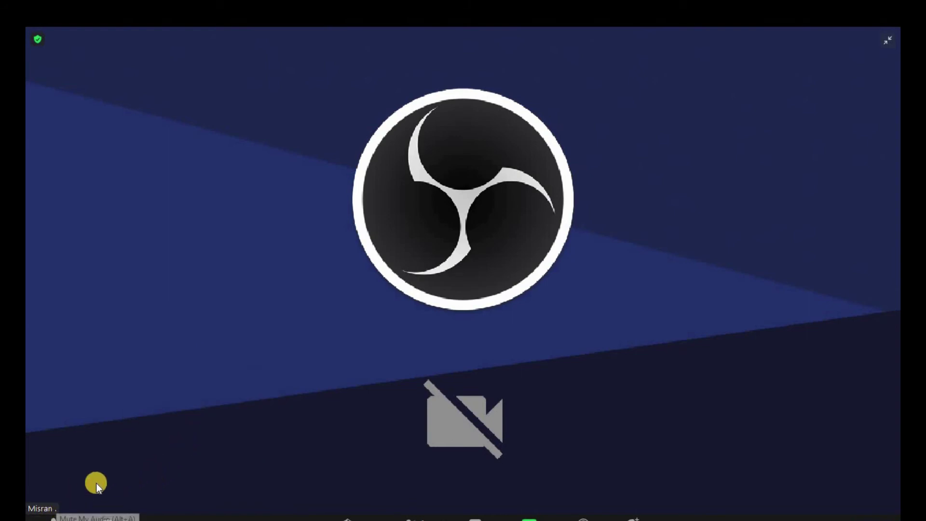
# Step: Switch to OBS and set audio monitoring to Monitor and Output for Audio Mixer Studio Siaran and Mic/Aux - Virtual Line In 2
pyautogui.press('super')
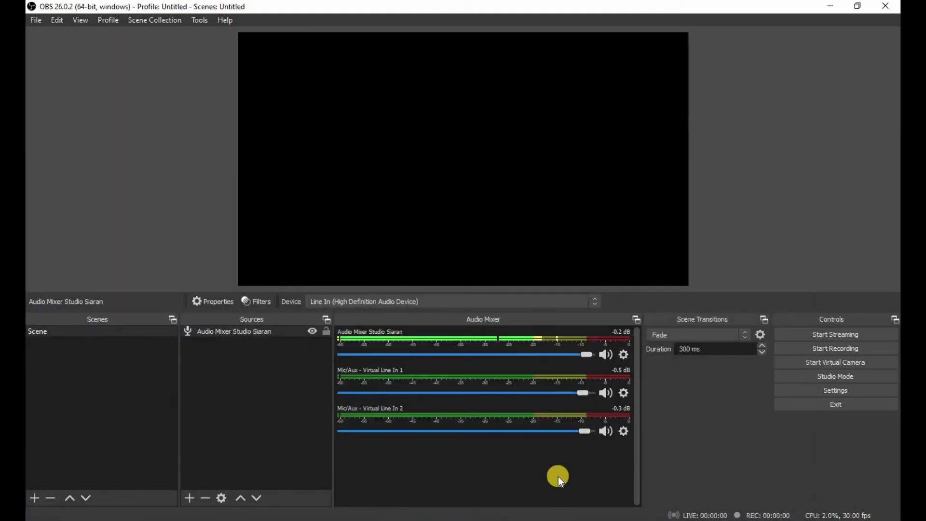
pyautogui.click(625, 356)
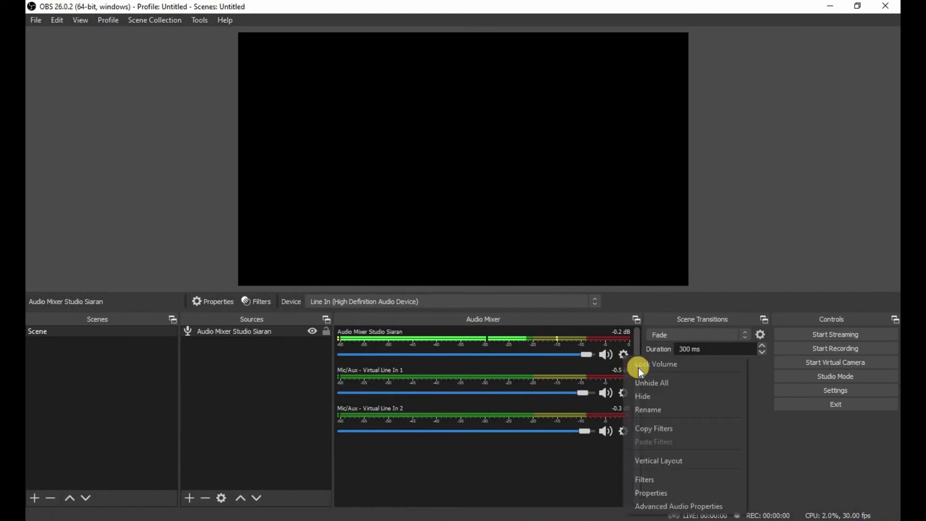
pyautogui.click(659, 505)
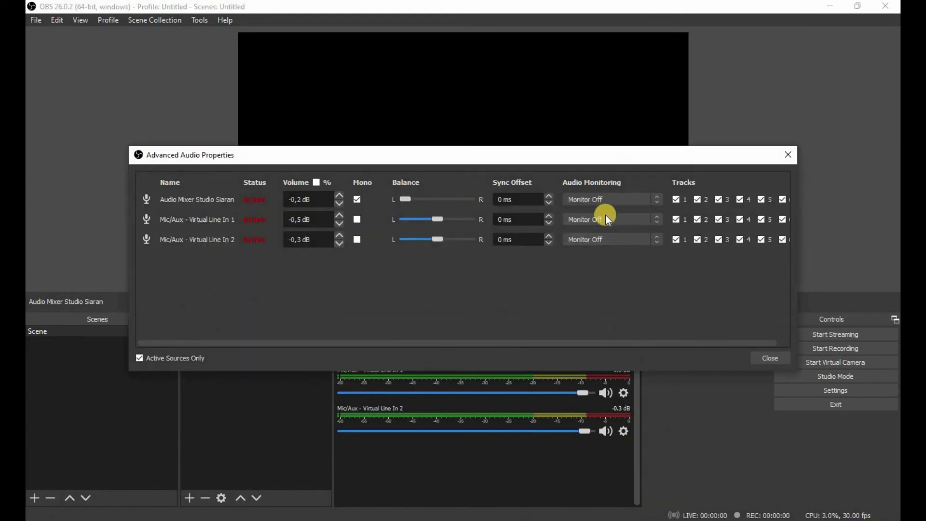
pyautogui.click(601, 198)
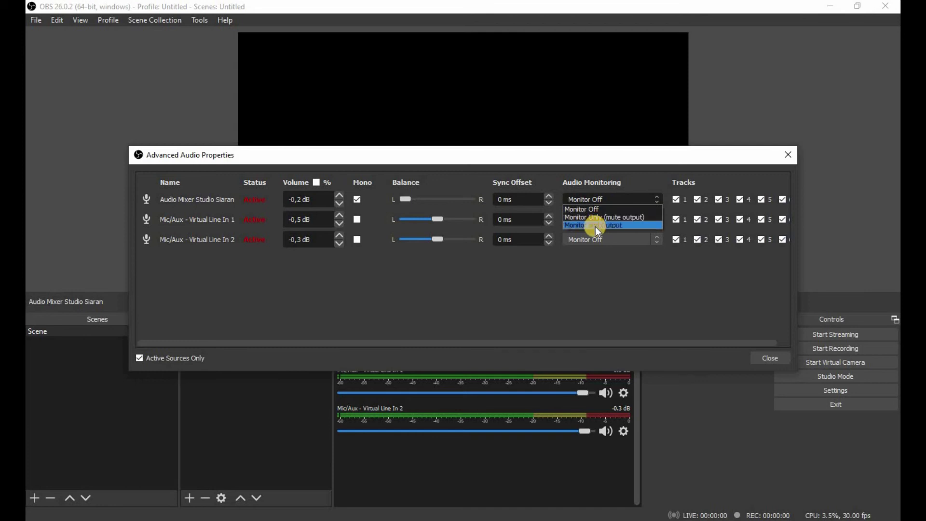
pyautogui.click(595, 225)
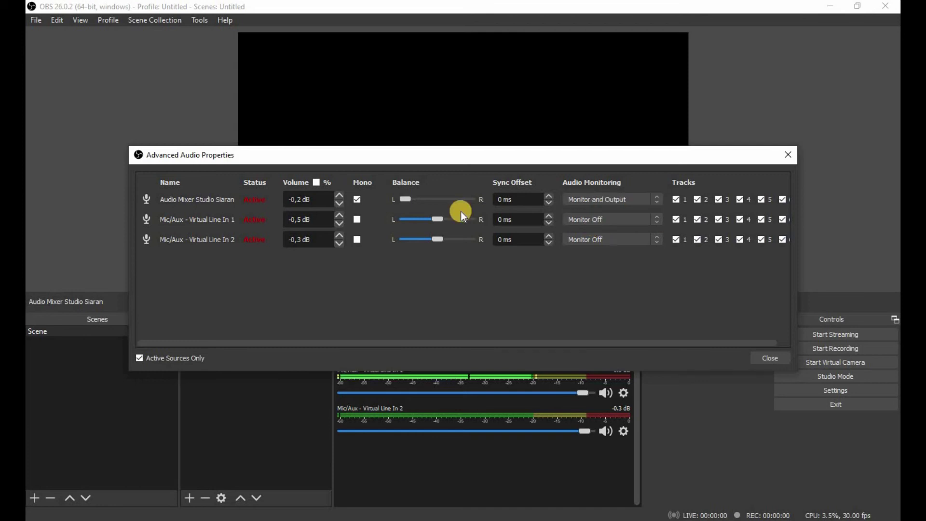
pyautogui.click(600, 241)
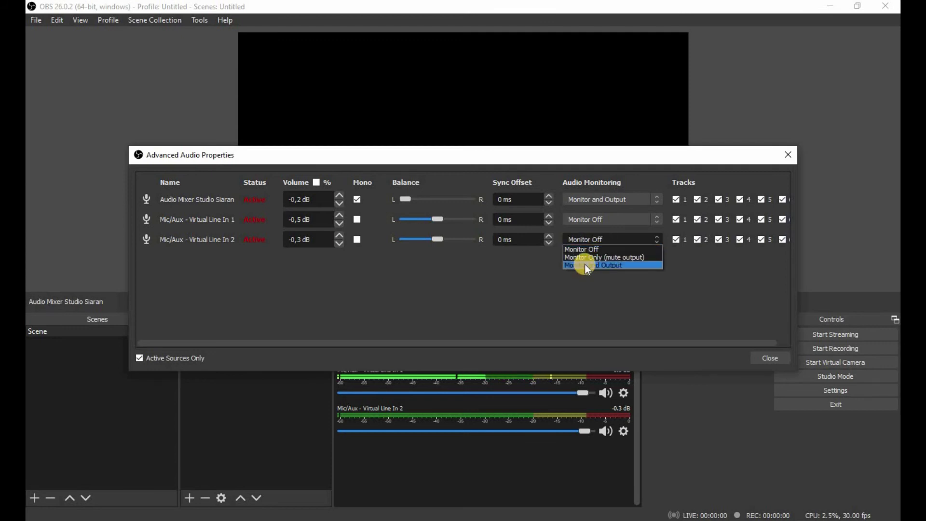
pyautogui.click(584, 264)
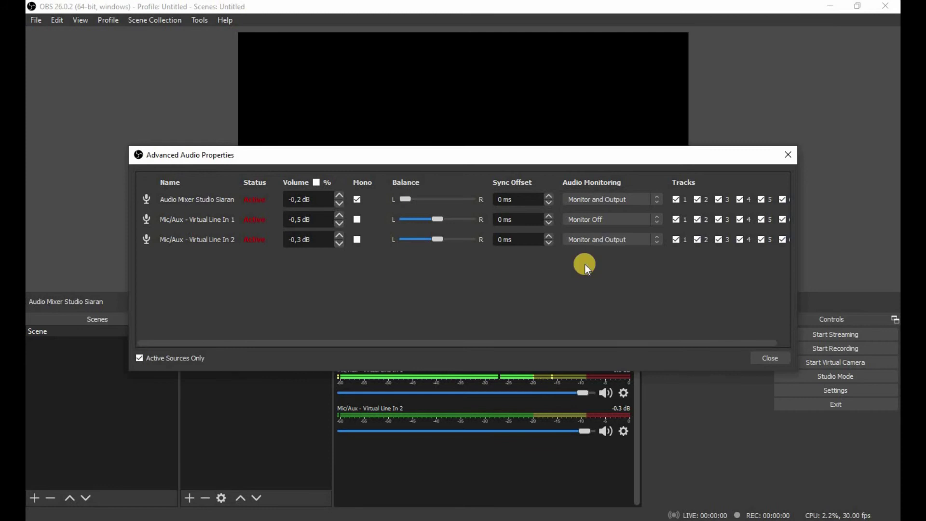
pyautogui.click(757, 359)
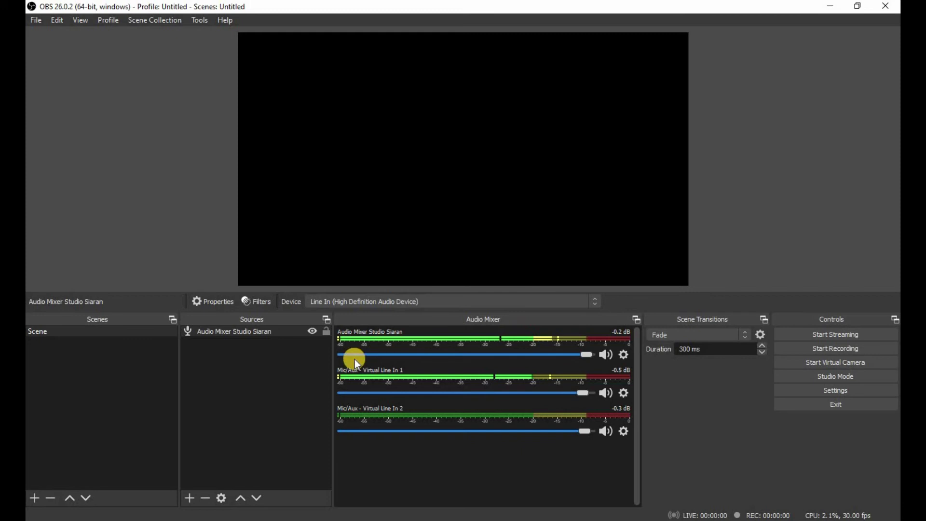
# Step: Mute Mic/Aux - Virtual Line In 1 and lower its volume all the way to -inf dB
pyautogui.click(607, 393)
pyautogui.moveTo(460, 393); pyautogui.dragTo(256, 406)
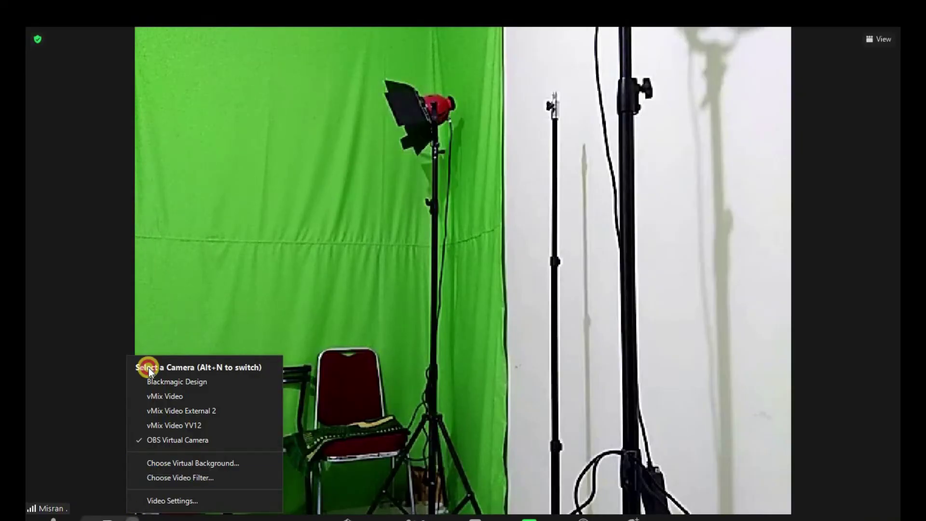
# Step: Review the microphone and speaker devices selected in the Zoom meeting and bring its window back up
pyautogui.click(75, 511)
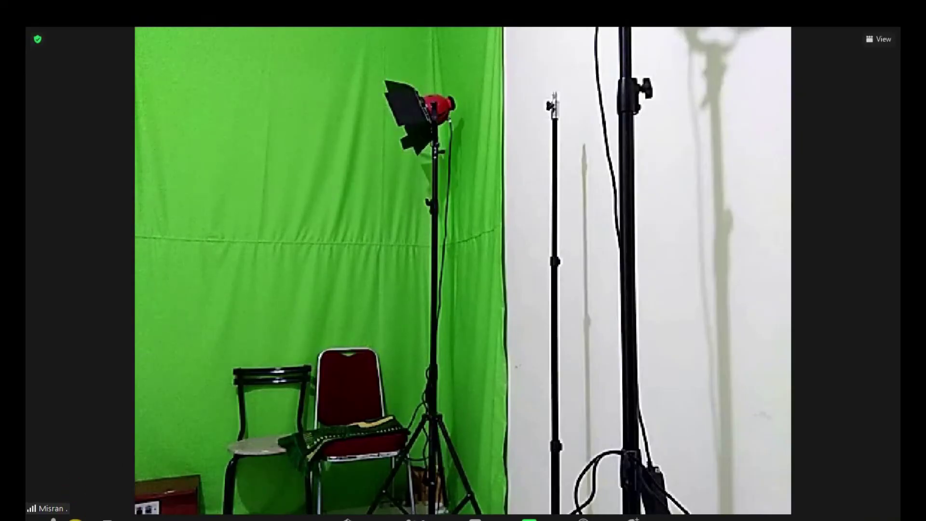
pyautogui.click(77, 513)
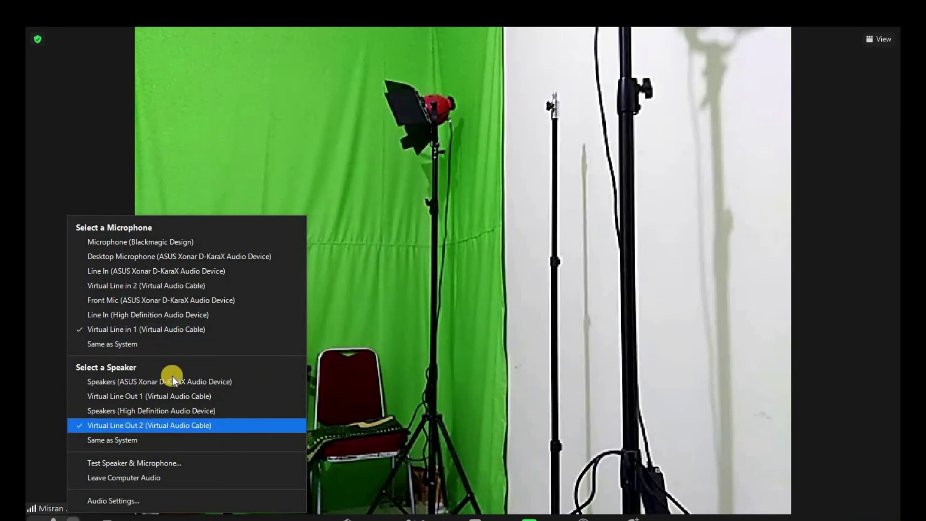
pyautogui.click(481, 380)
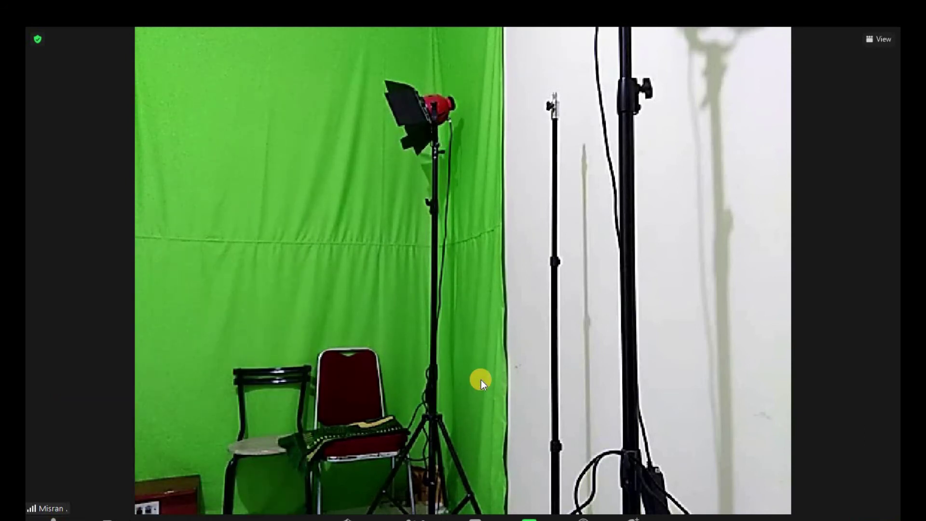
pyautogui.press('super')
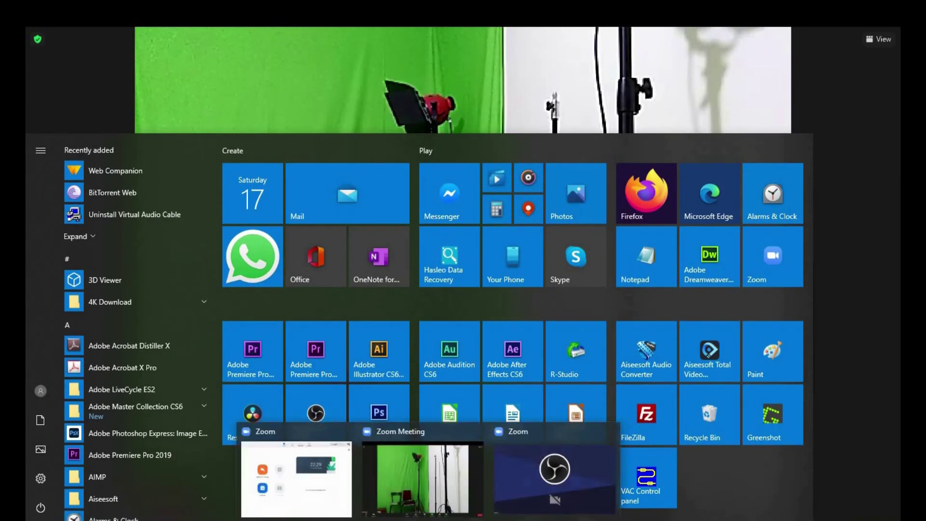
pyautogui.click(431, 496)
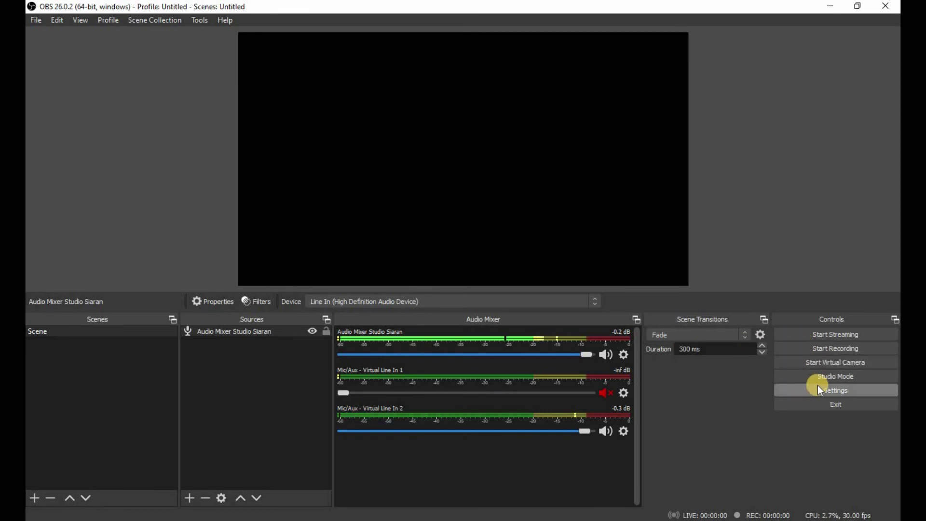
# Step: Start the virtual camera in OBS
pyautogui.click(832, 363)
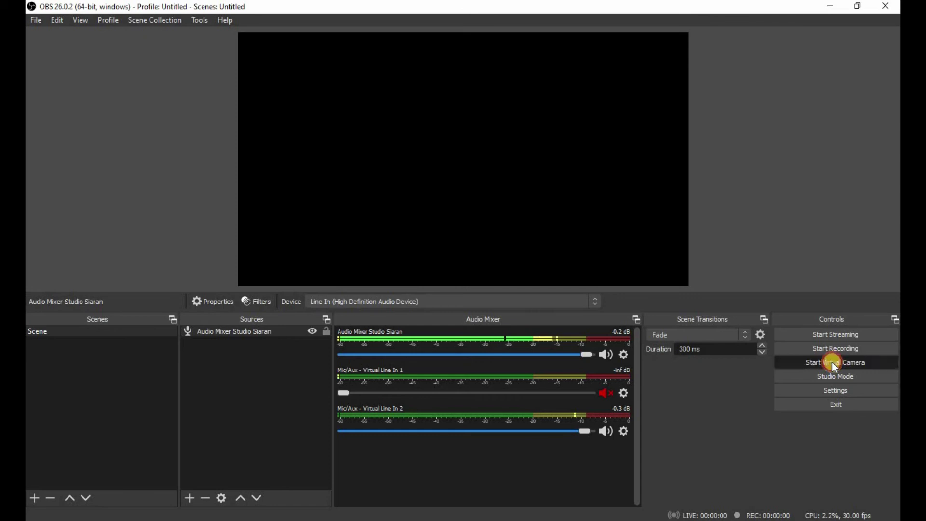
pyautogui.click(566, 298)
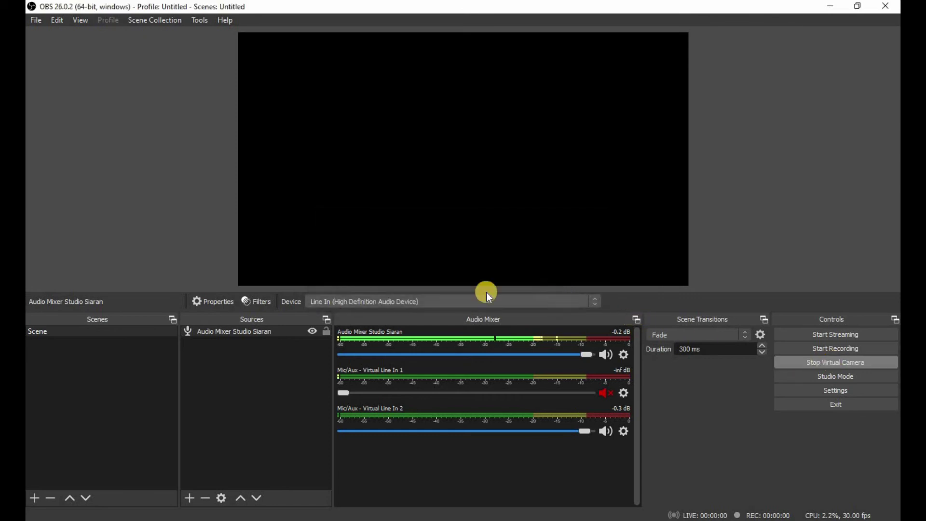
# Step: Add a video capture device source named Camera Studio Siaran that uses the Blackmagic Design device
pyautogui.click(190, 498)
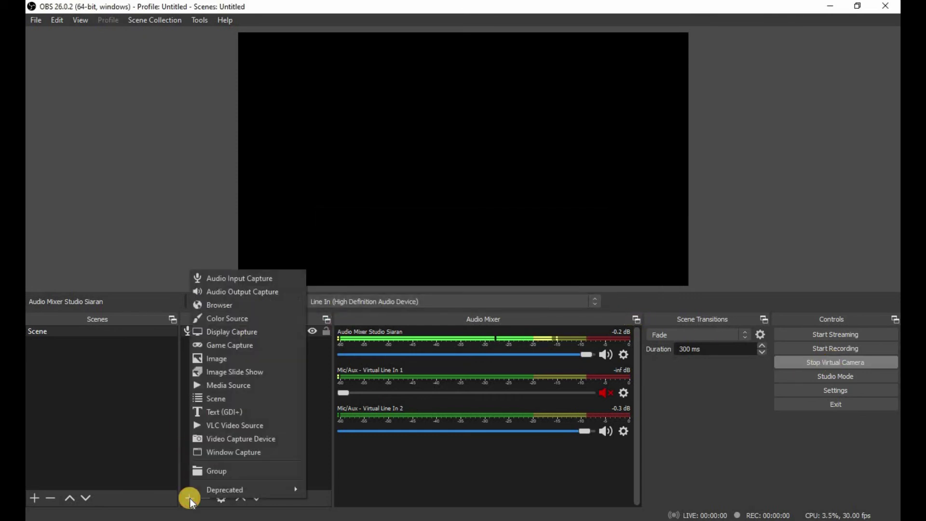
pyautogui.click(222, 438)
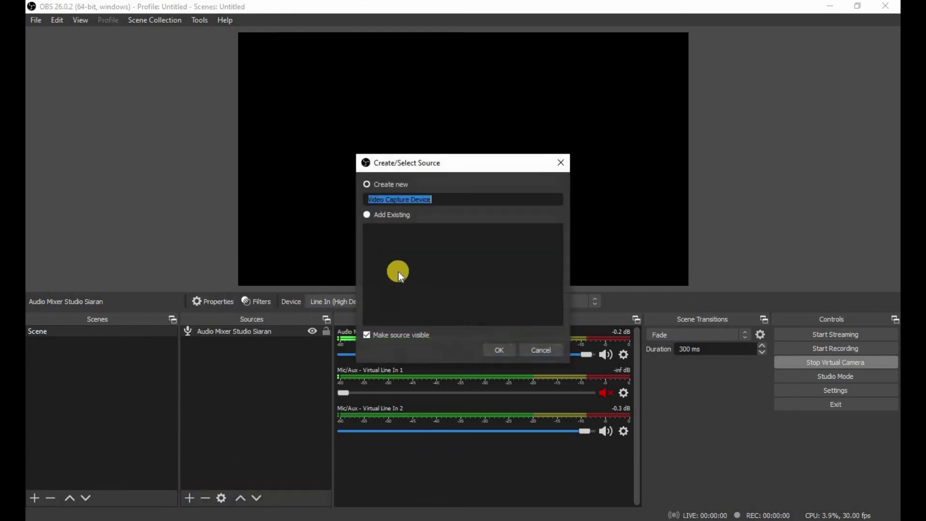
pyautogui.write('Camera Studio Siaran')
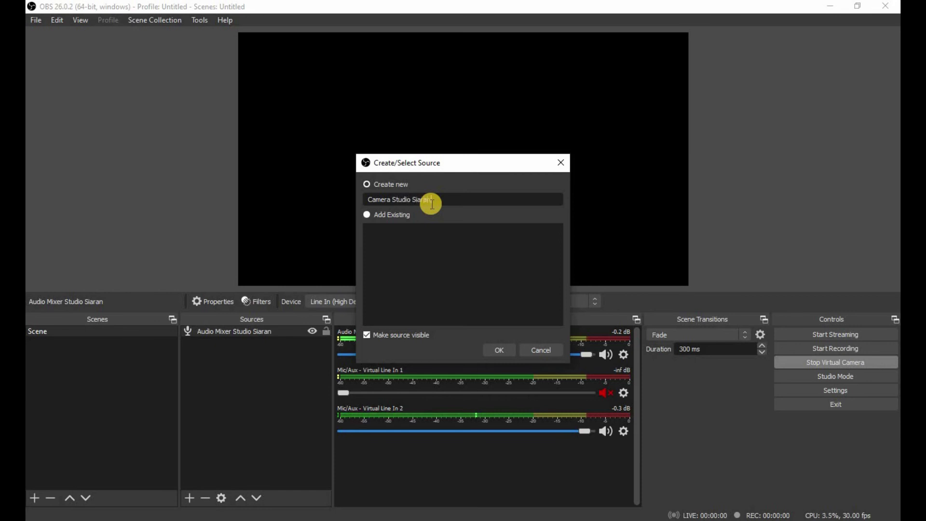
pyautogui.click(502, 348)
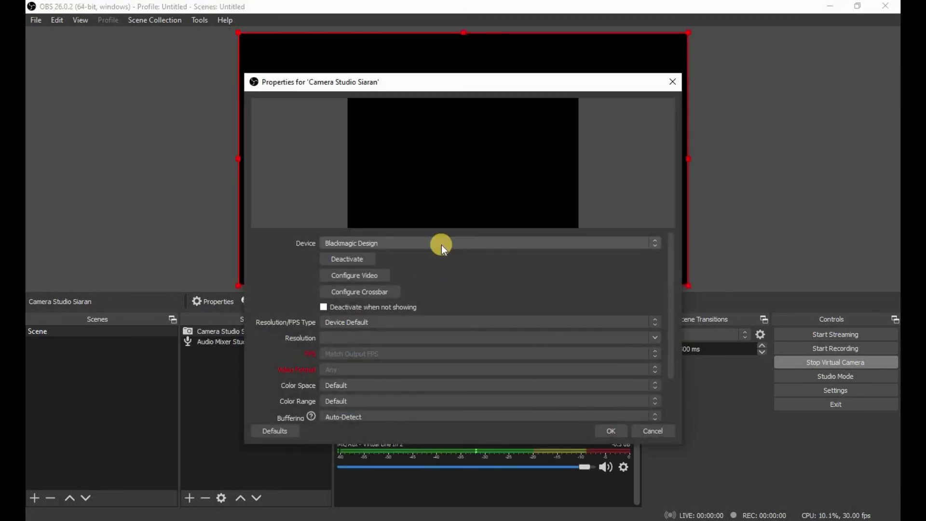
pyautogui.click(442, 244)
pyautogui.click(441, 244)
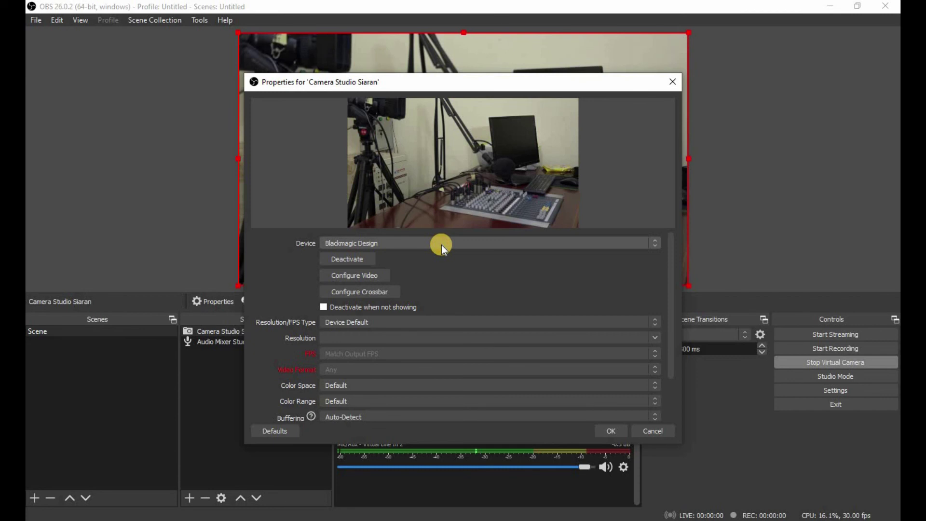
pyautogui.click(431, 245)
pyautogui.click(430, 244)
pyautogui.click(610, 429)
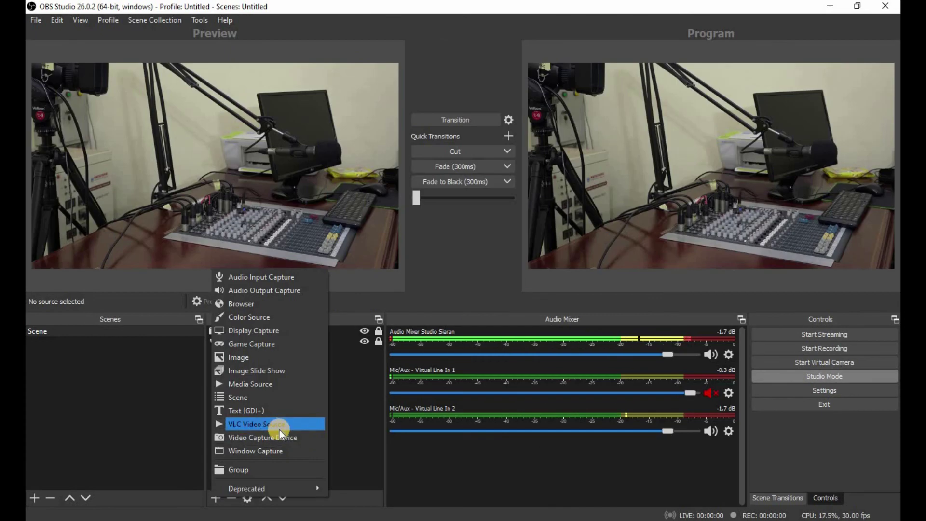
# Step: Add a window capture source named Zoom for the Zoom Meeting window
pyautogui.click(275, 449)
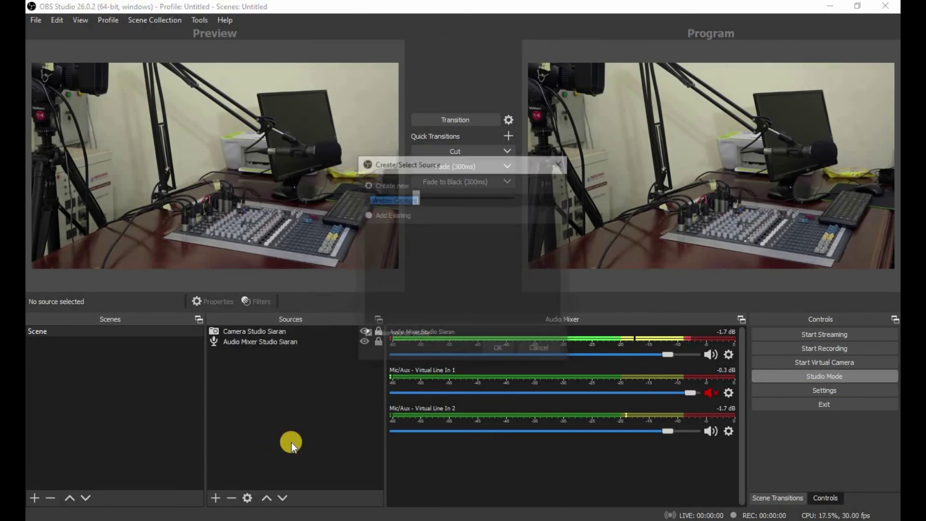
pyautogui.write('X')
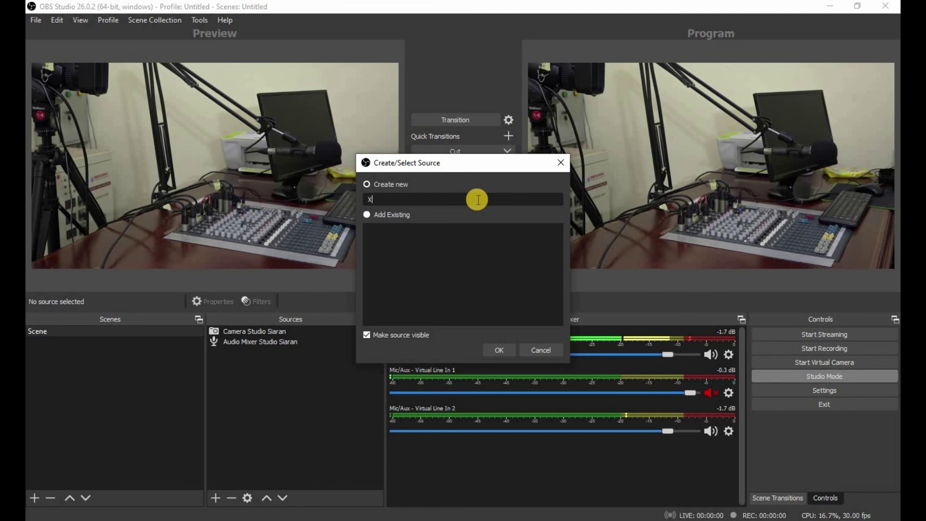
pyautogui.write('ZoomZ')
pyautogui.click(501, 349)
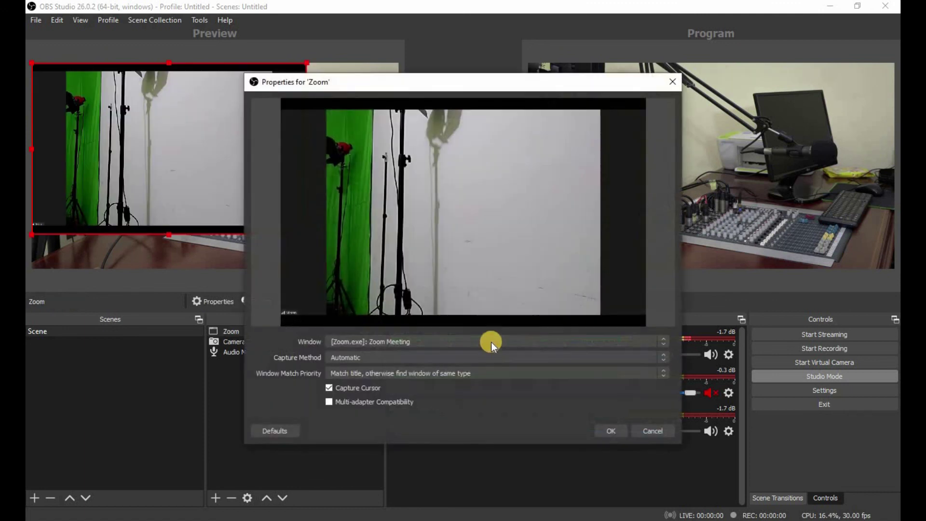
# Step: Switch the Zoom source to Windows Graphics Capture without Client Area, matching the title or otherwise a window of the same executable
pyautogui.moveTo(401, 82); pyautogui.dragTo(277, 82)
pyautogui.scroll(-2, 285, 356)
pyautogui.scroll(-1, 240, 373)
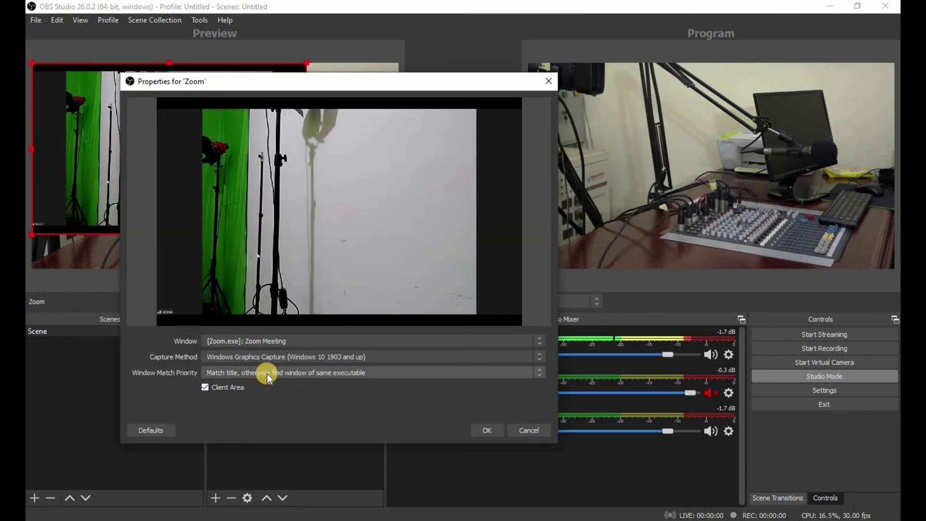
pyautogui.click(243, 385)
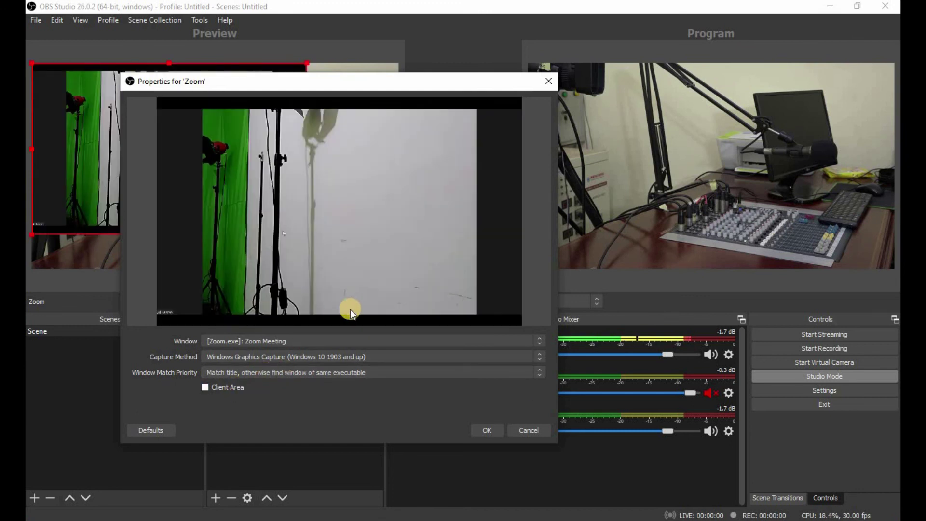
# Step: Try the BitBlt (Windows 7 and up) capture method for the Zoom source, reselect the method and accept the properties
pyautogui.click(271, 360)
pyautogui.click(261, 372)
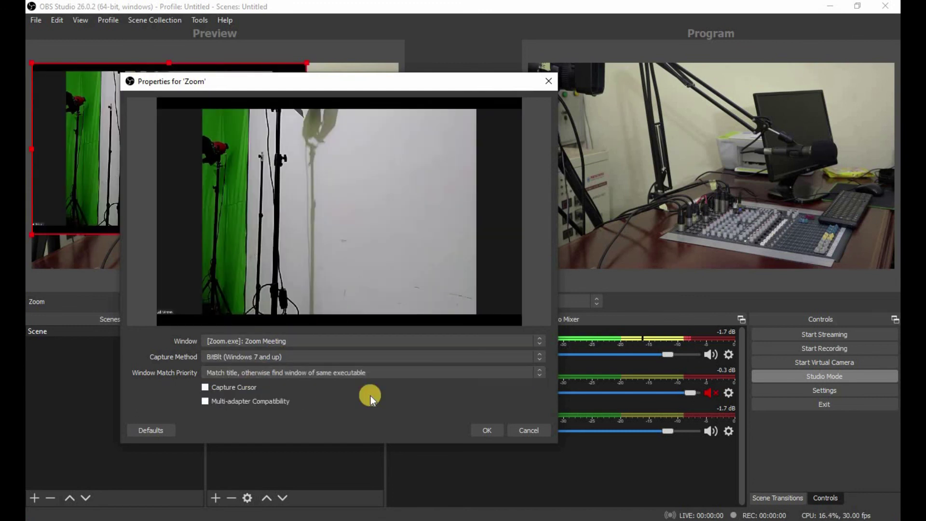
pyautogui.click(312, 357)
pyautogui.click(289, 366)
pyautogui.click(488, 430)
# Step: Enlarge and position the Zoom capture to cover the whole preview canvas, and unlock Camera Studio Siaran
pyautogui.moveTo(307, 234); pyautogui.dragTo(414, 275)
pyautogui.moveTo(315, 216)
pyautogui.mouseDown()
pyautogui.moveTo(301, 205)
pyautogui.moveTo(317, 202)
pyautogui.moveTo(309, 207)
pyautogui.mouseUp()
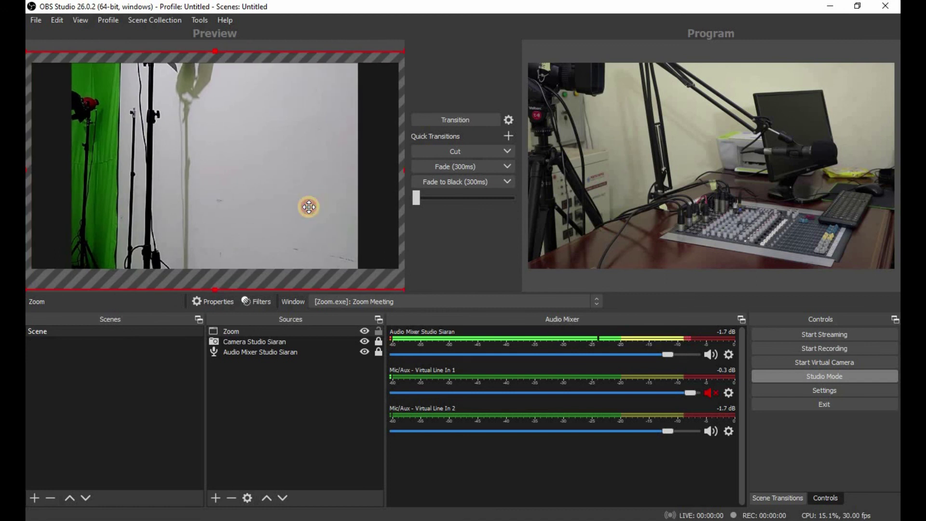
pyautogui.click(378, 331)
pyautogui.click(265, 335)
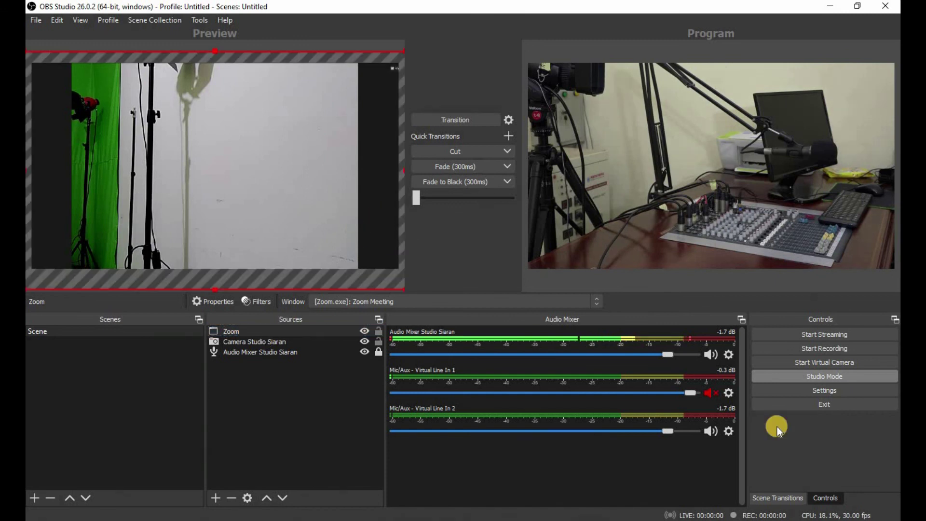
# Step: Start the virtual camera and raise the Mic/Aux - Virtual Line In 2 volume to -0.9 dB
pyautogui.click(815, 362)
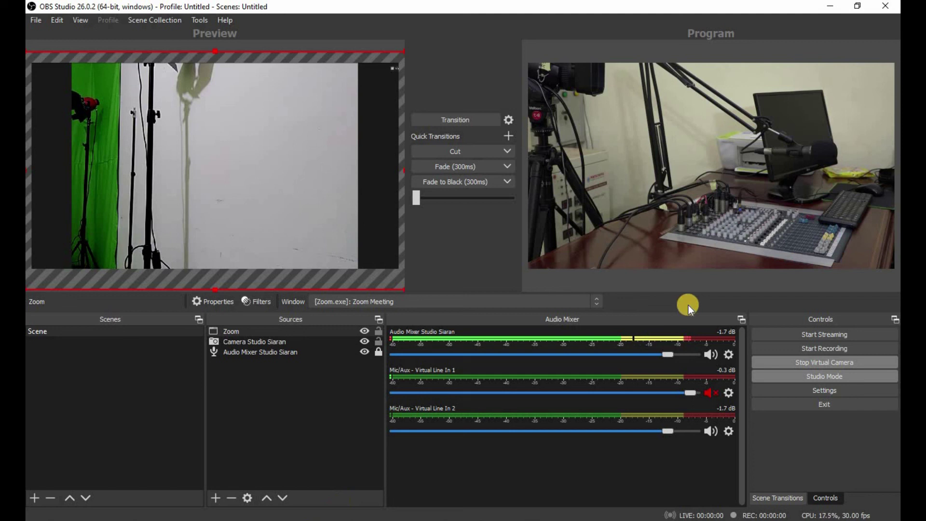
pyautogui.moveTo(668, 430); pyautogui.dragTo(680, 431)
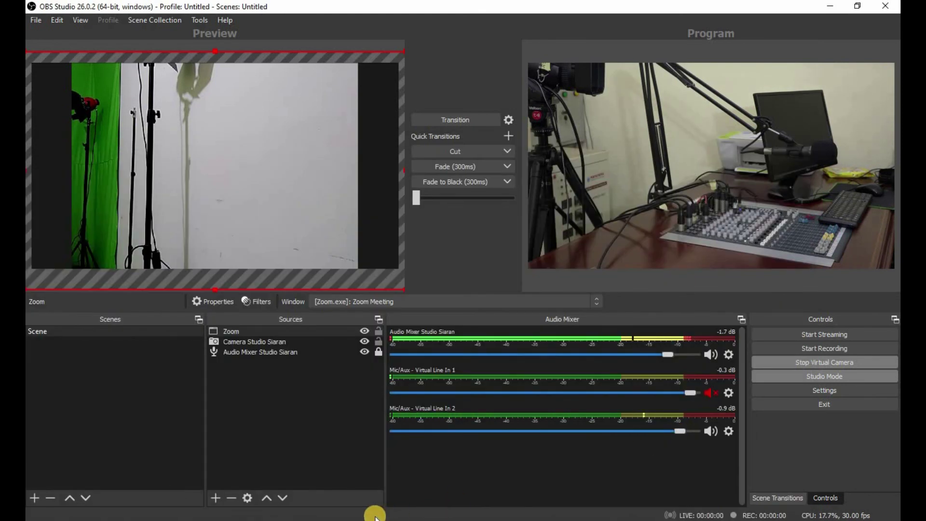
# Step: Switch to the Zoom meeting and move the floating video thumbnail toward the middle of the meeting view
pyautogui.press('super')
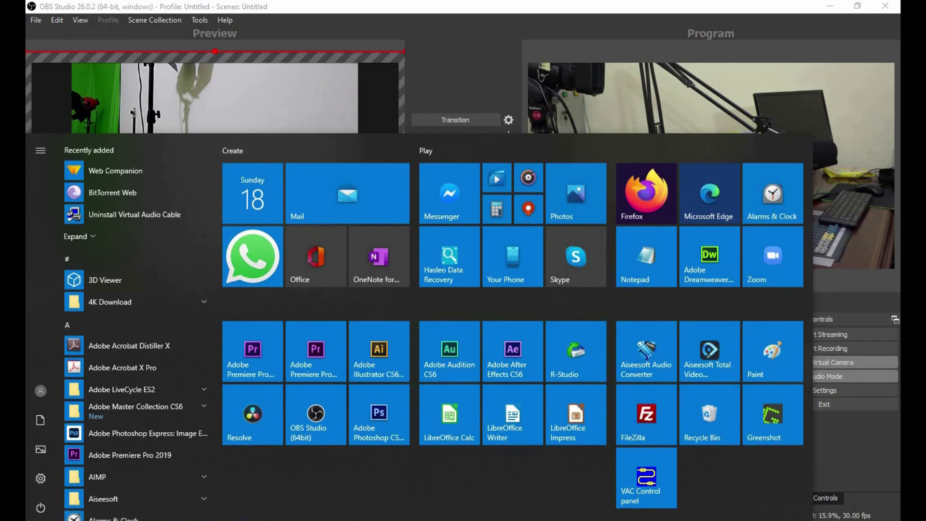
pyautogui.click(458, 480)
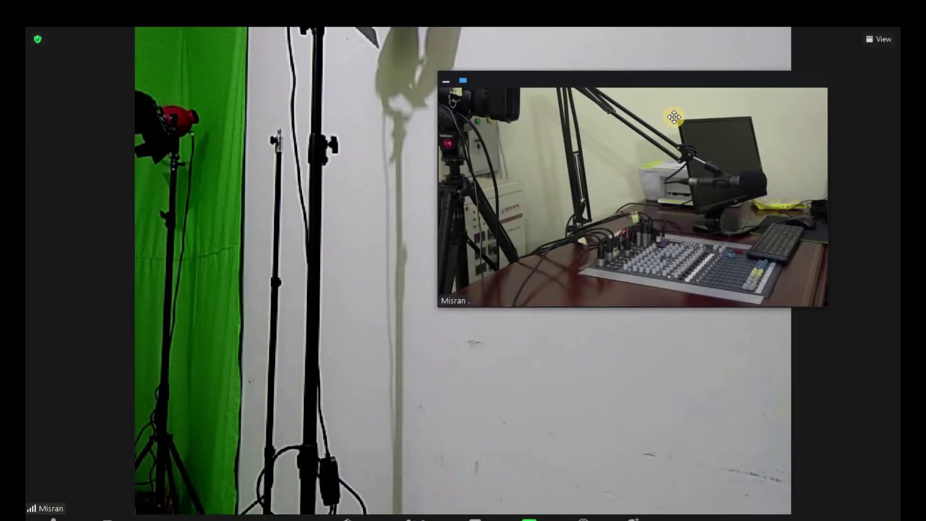
pyautogui.moveTo(679, 88); pyautogui.dragTo(501, 169)
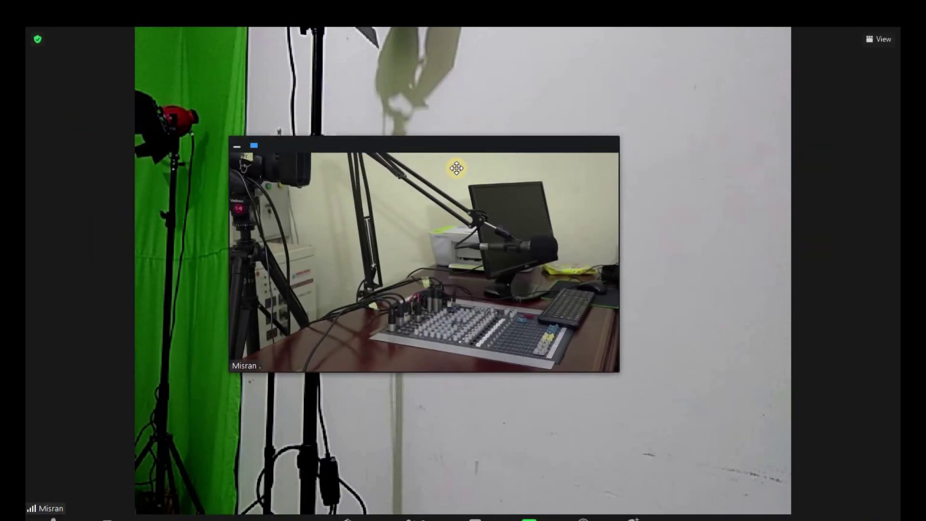
# Step: Switch back to OBS and rename the existing scene as Scene 1
pyautogui.press('super')
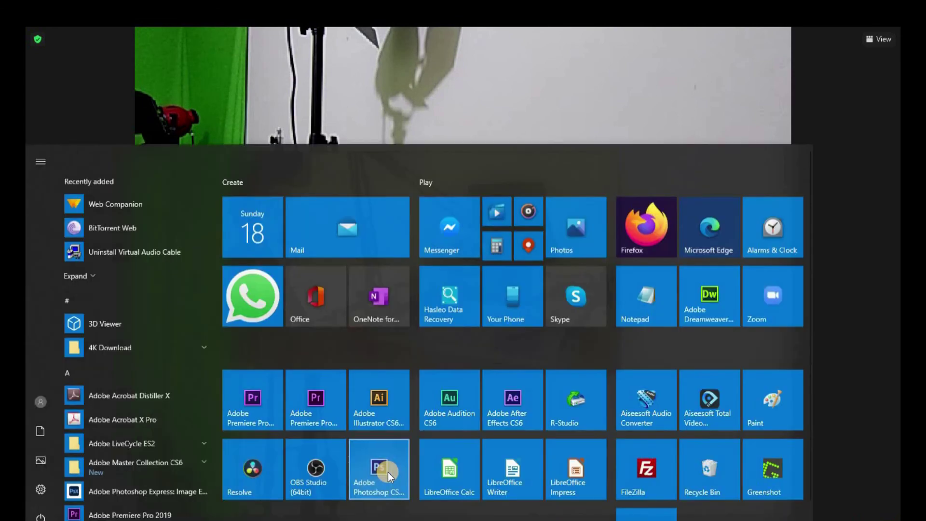
pyautogui.click(343, 490)
pyautogui.click(147, 219)
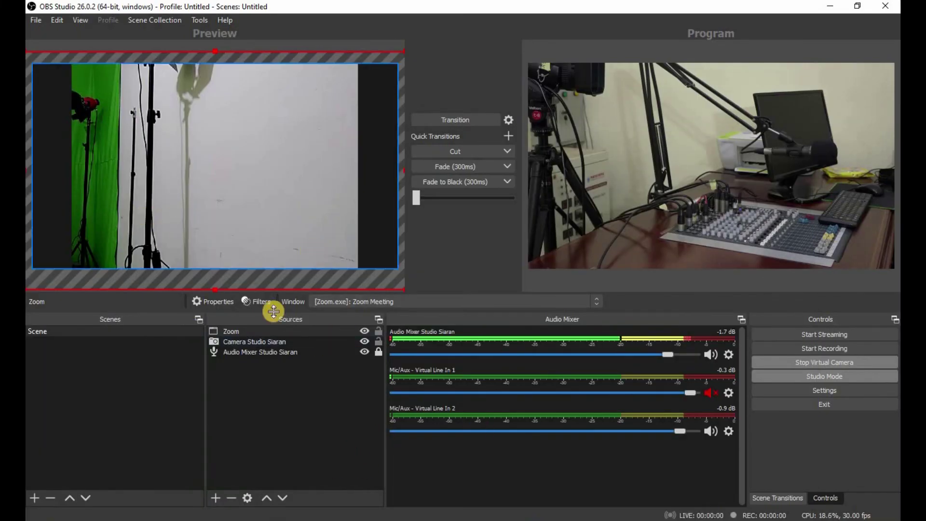
pyautogui.click(37, 333)
pyautogui.rightClick(37, 333)
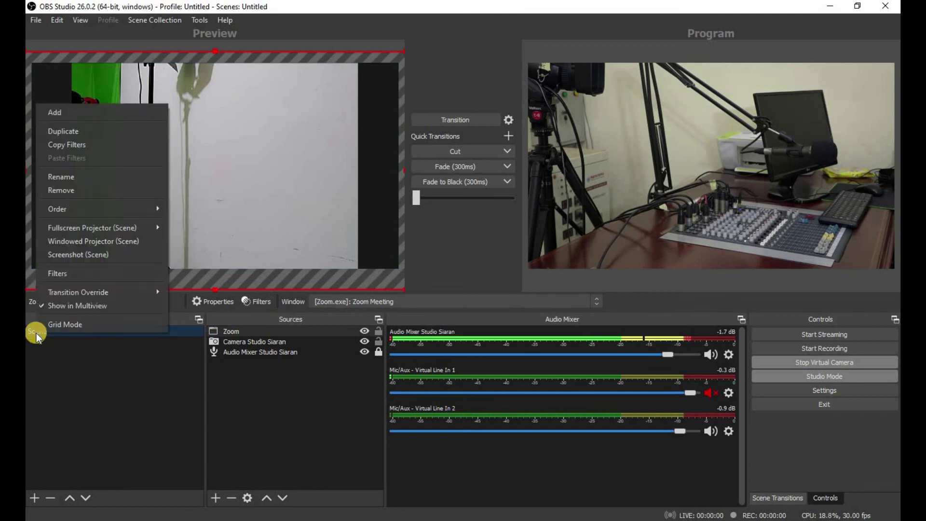
pyautogui.click(103, 178)
pyautogui.click(94, 334)
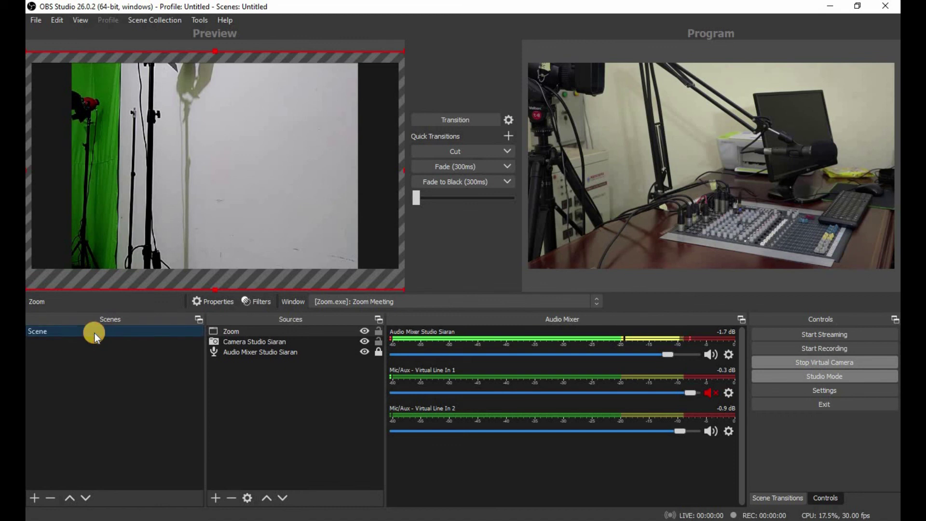
pyautogui.rightClick(94, 332)
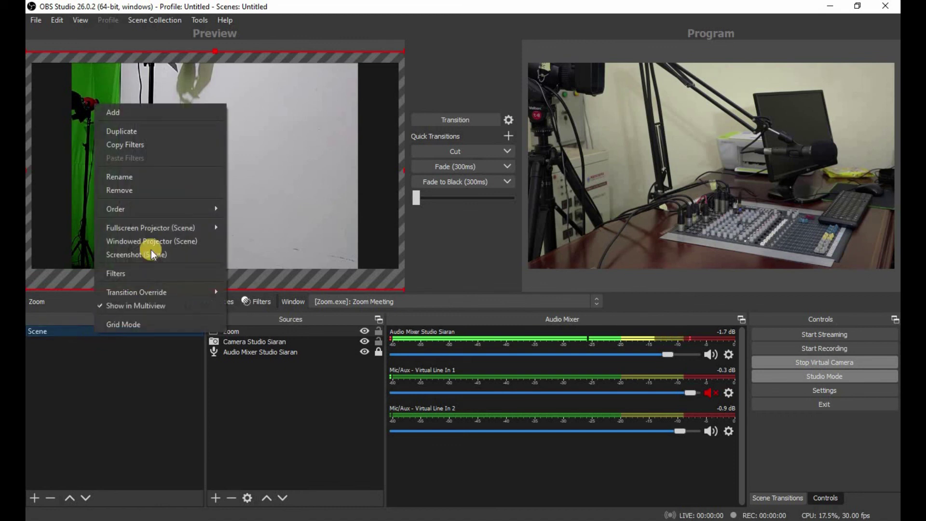
pyautogui.click(153, 178)
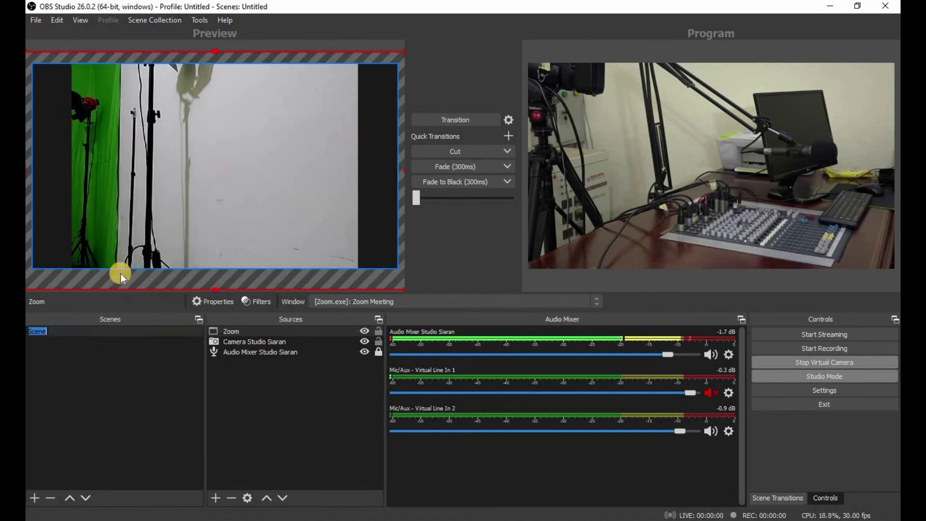
pyautogui.click(45, 330)
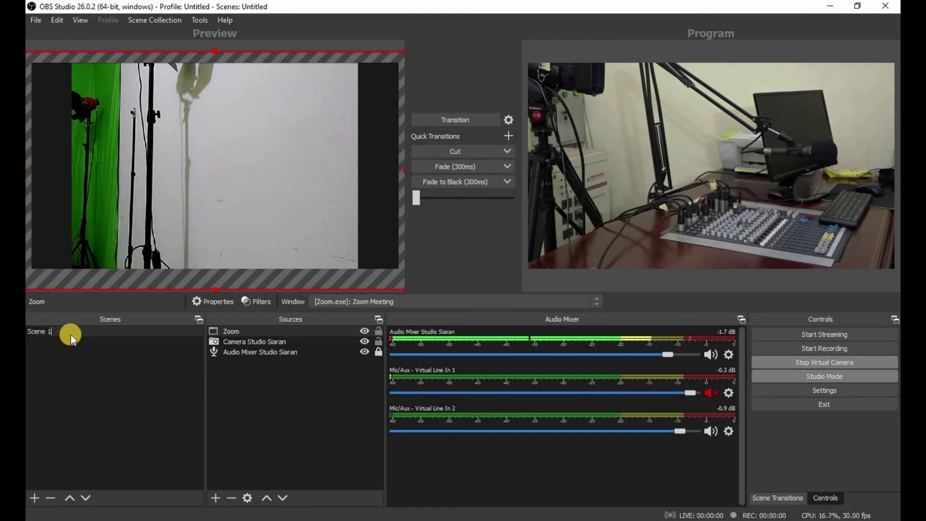
pyautogui.press('Return')
# Step: Duplicate Scene 1 and name the copy Scene 2
pyautogui.rightClick(49, 332)
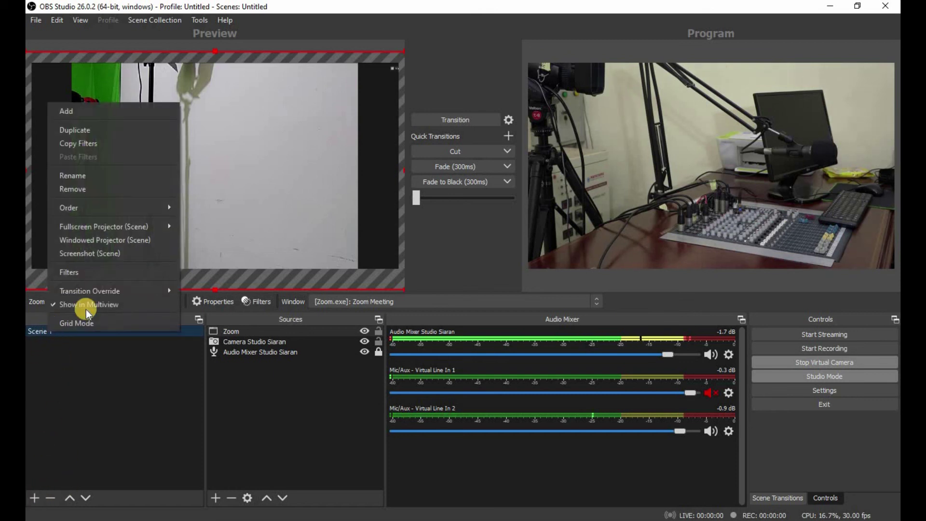
pyautogui.click(77, 129)
pyautogui.click(327, 269)
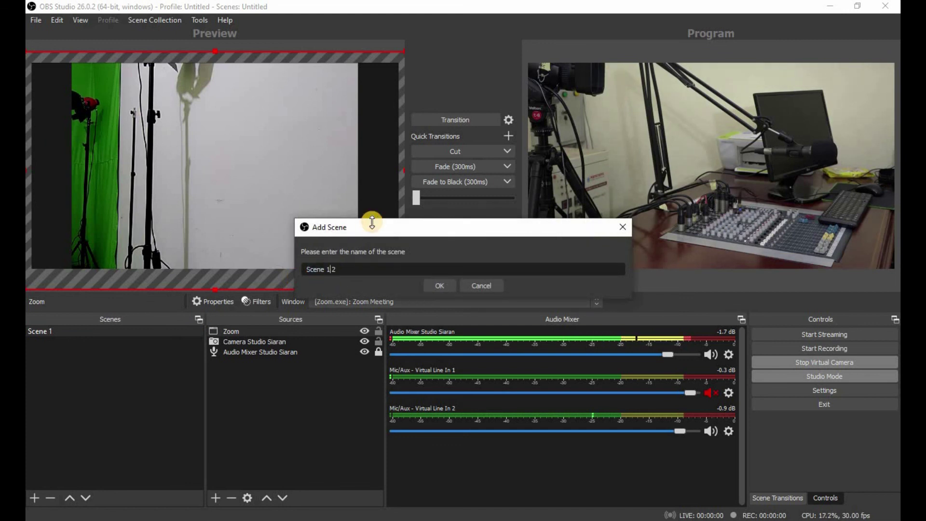
pyautogui.press('BackSpace')
pyautogui.press('BackSpace')
pyautogui.click(439, 285)
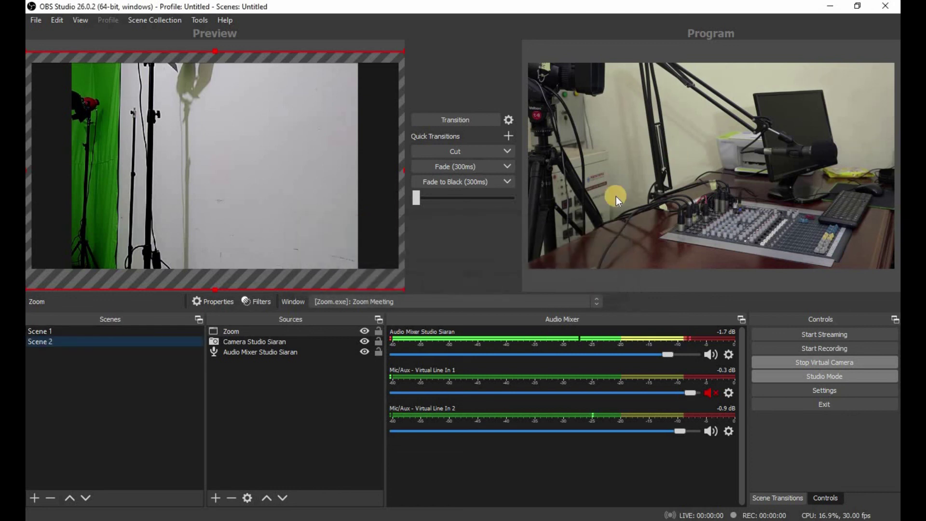